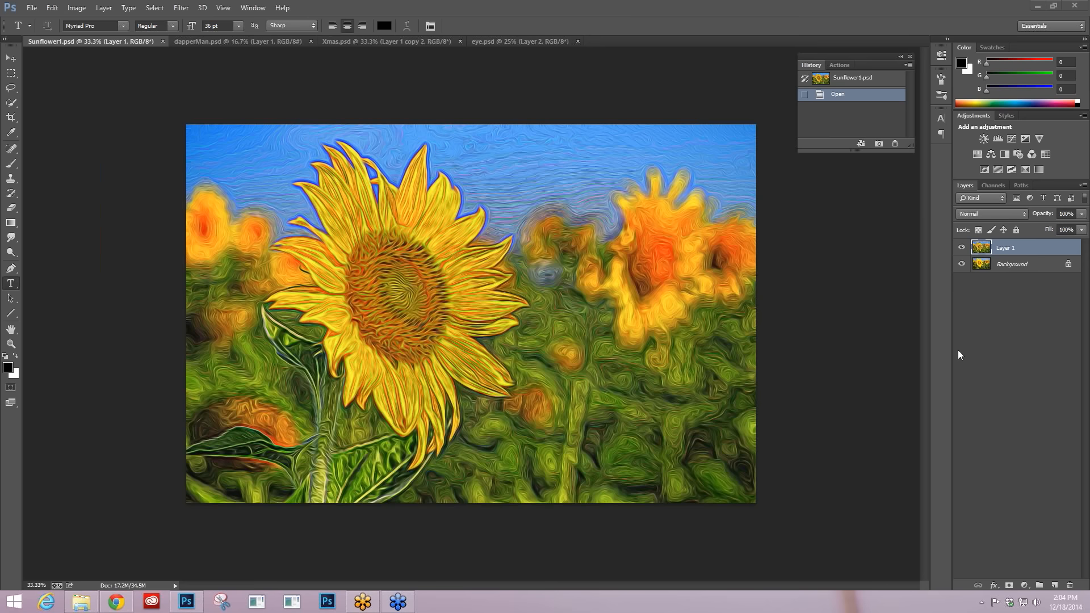
- Compare the sunflower image and the dapperMan image with and without their Layer 1 effect
left_click(960, 248)
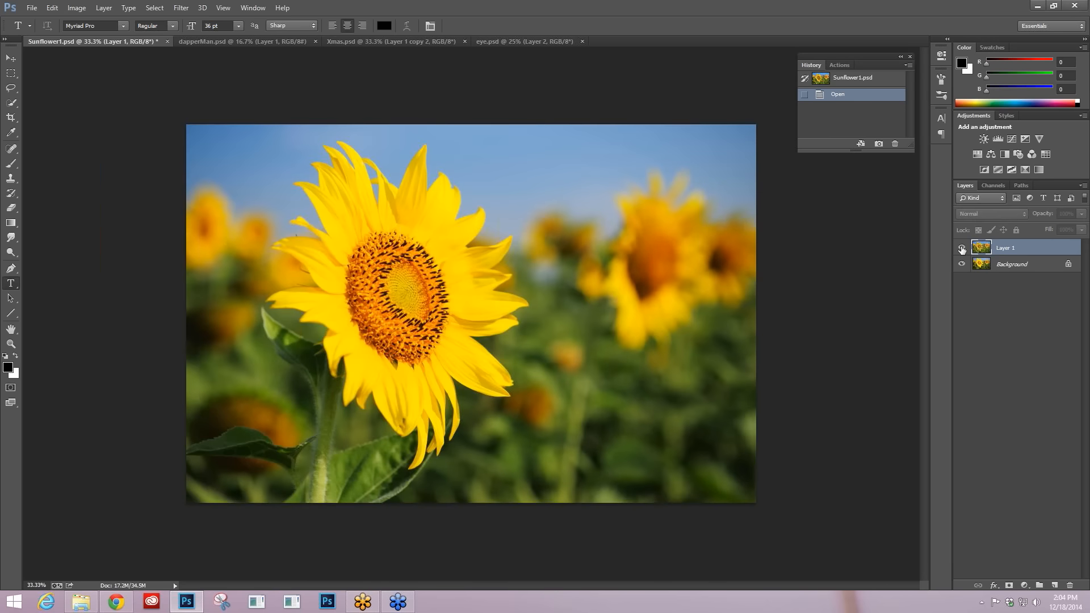
left_click(961, 249)
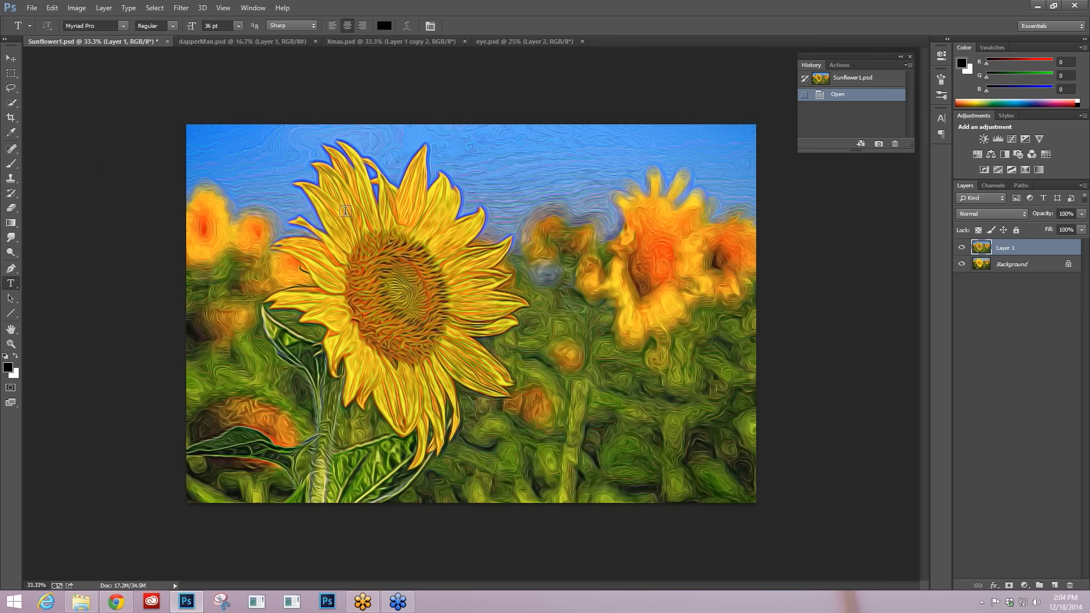
left_click(211, 47)
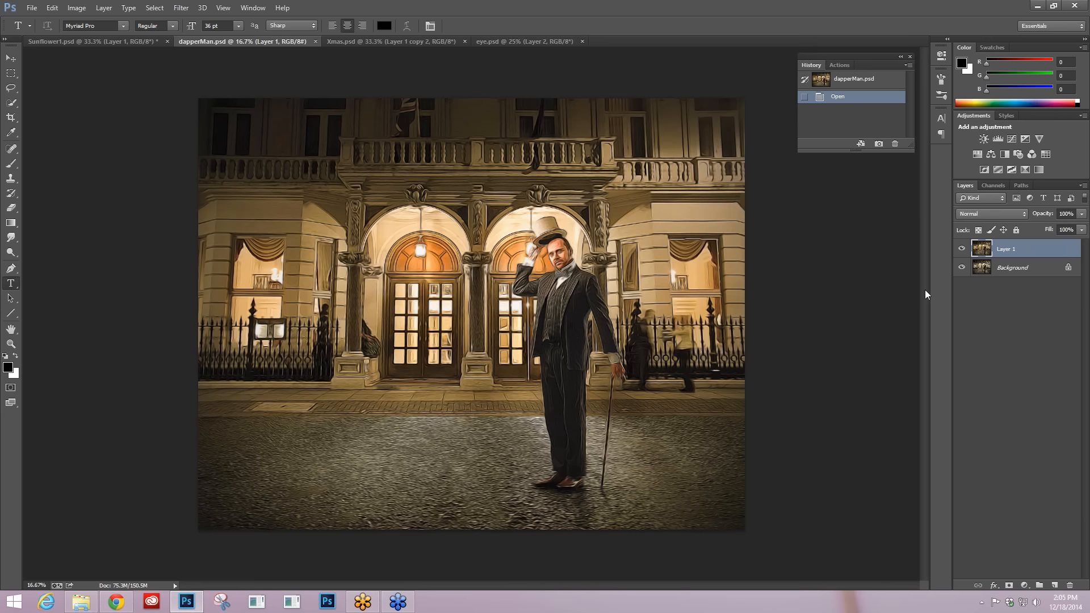
left_click(961, 250)
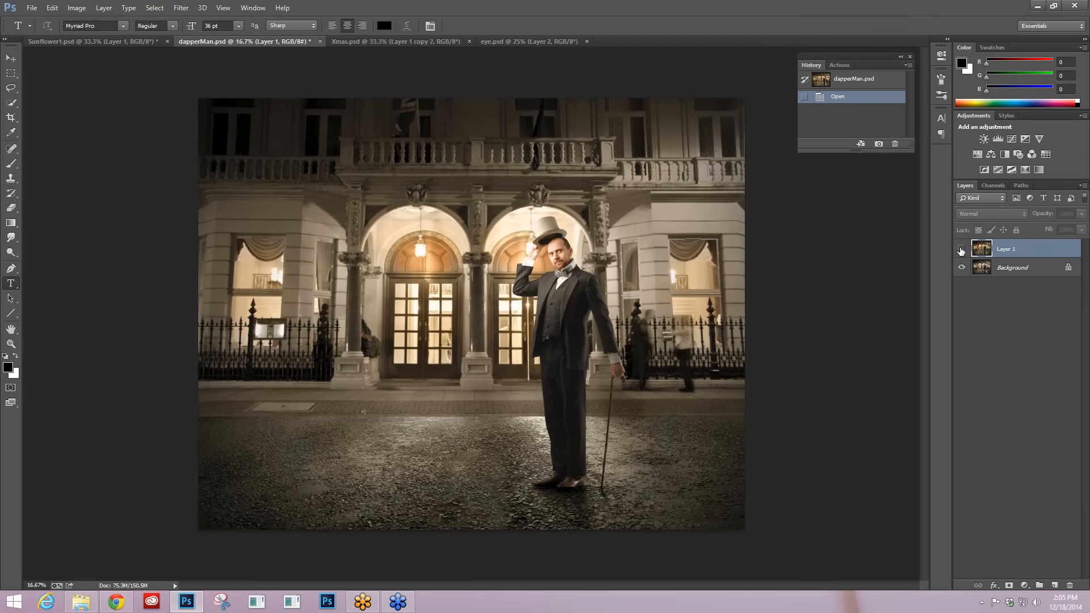
left_click(960, 250)
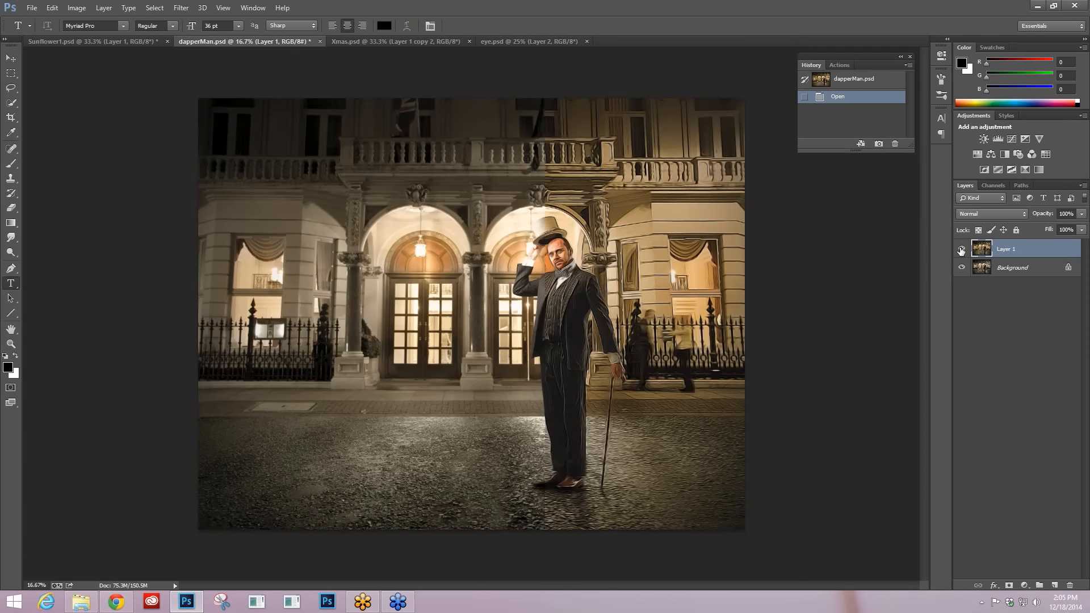
left_click(960, 250)
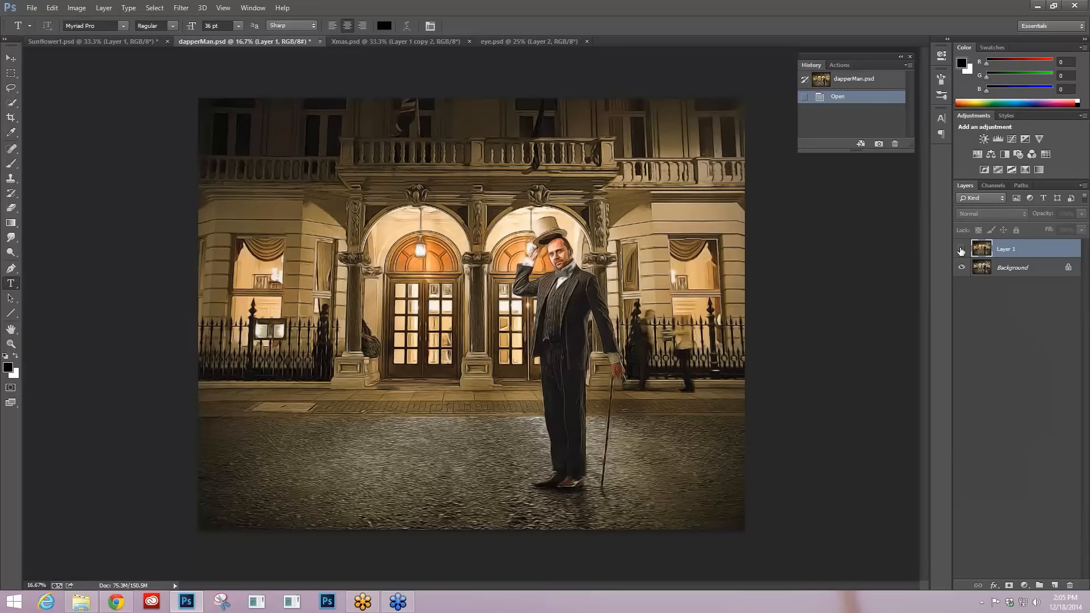
left_click(960, 250)
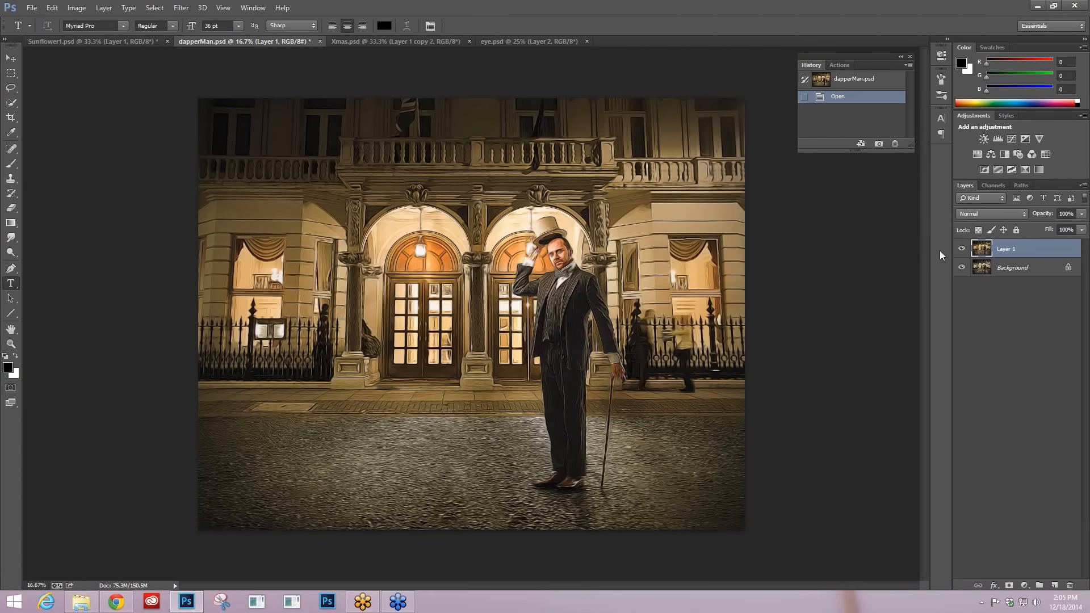
- Compare the Xmas image with and without the effect on Layer 1 copy 2
left_click(392, 44)
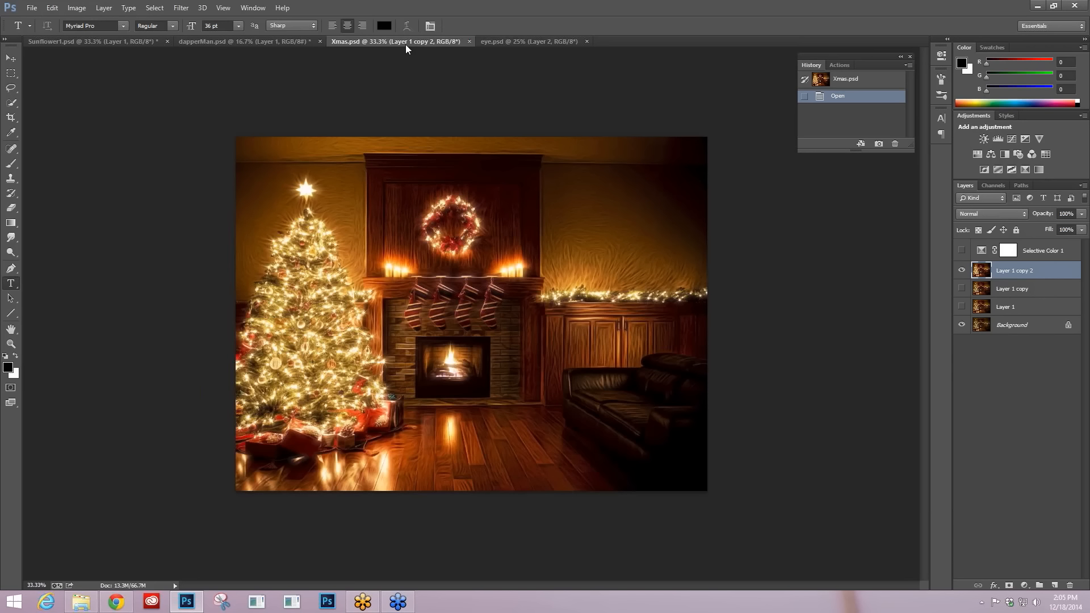
left_click(961, 271)
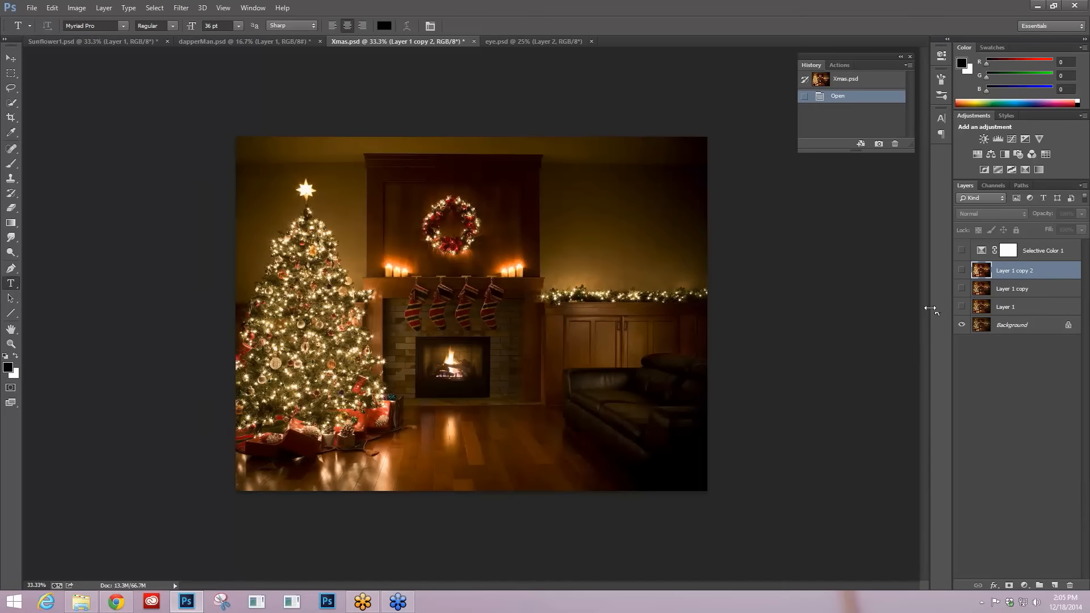
left_click(960, 271)
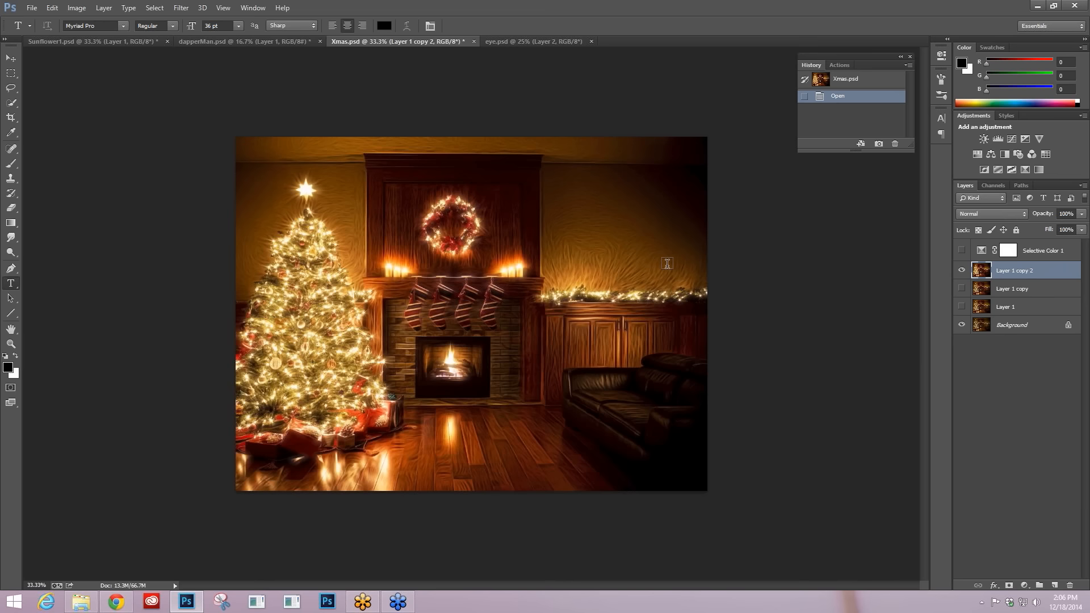
- In the eye image, hide Layer 2 and the Selective Color and Hue/Saturation adjustments to inspect the masked Layer 1
left_click(540, 42)
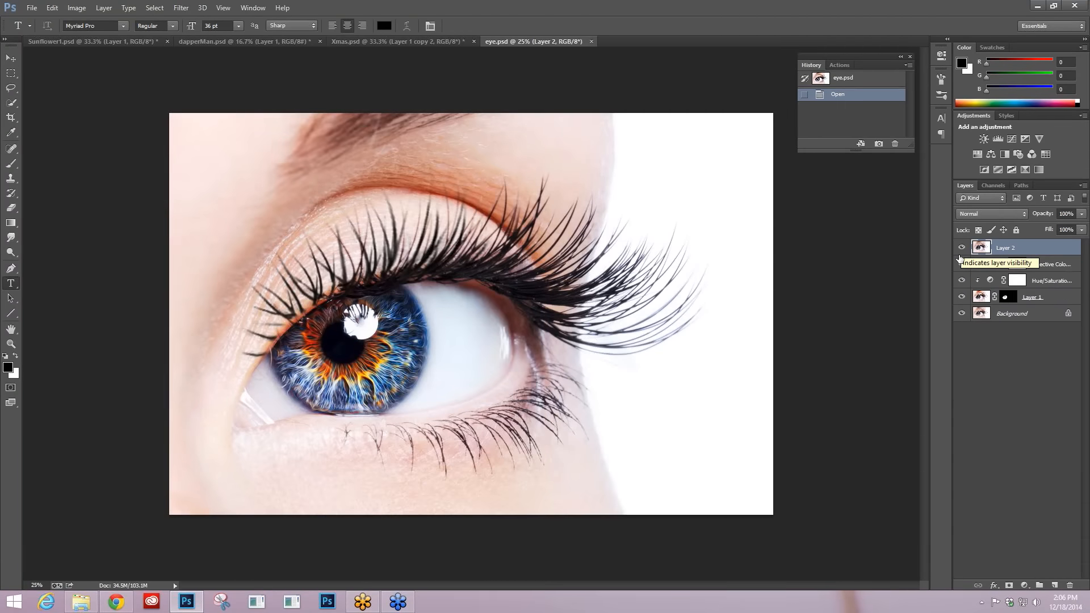
left_click(961, 264)
left_click(961, 281)
left_click(961, 247)
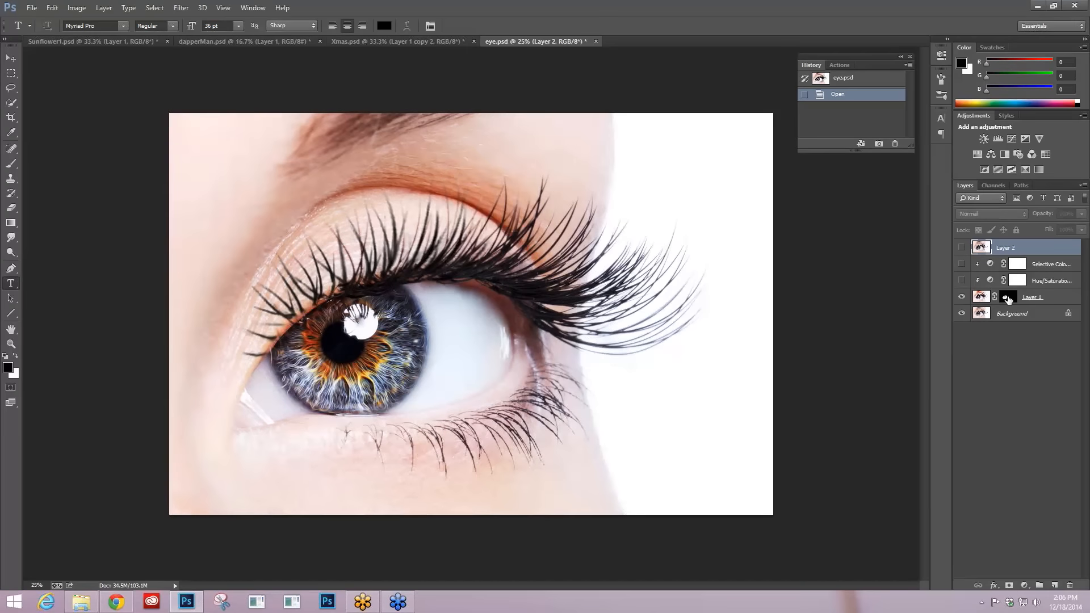
- View the eye's Layer 1 with its mask disabled, re-enable the mask, and show the Selective Color and Hue/Saturation adjustments again
right_click(1007, 299)
left_click(997, 305)
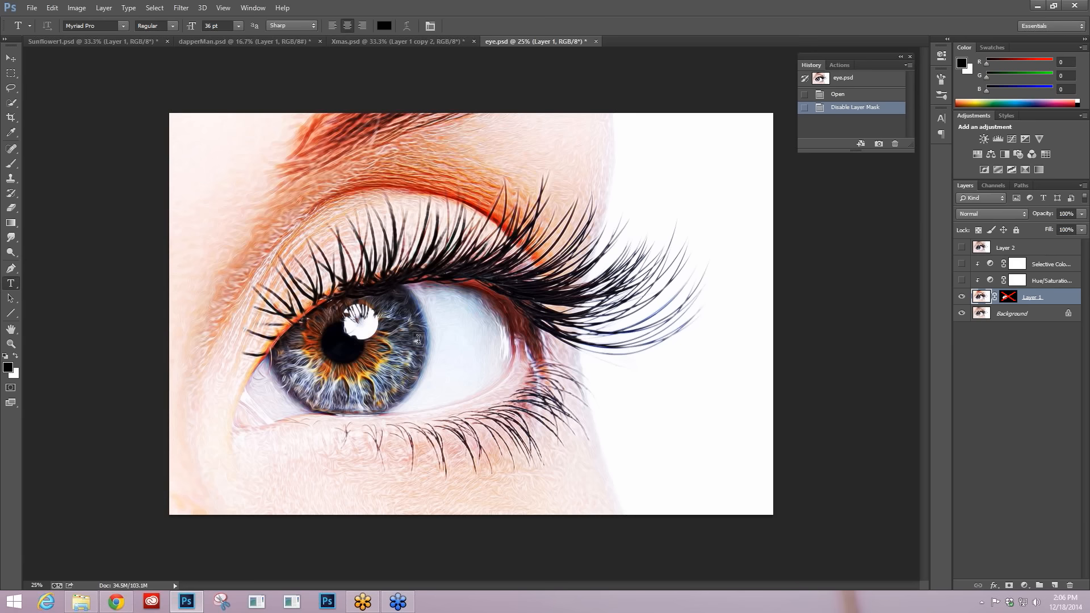
right_click(1009, 297)
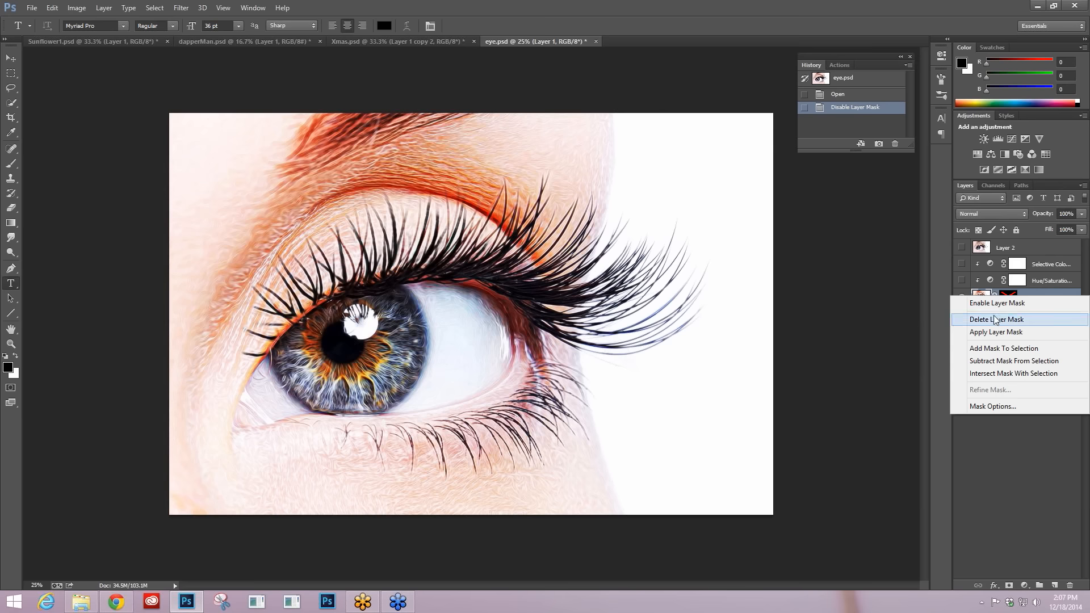
left_click(997, 303)
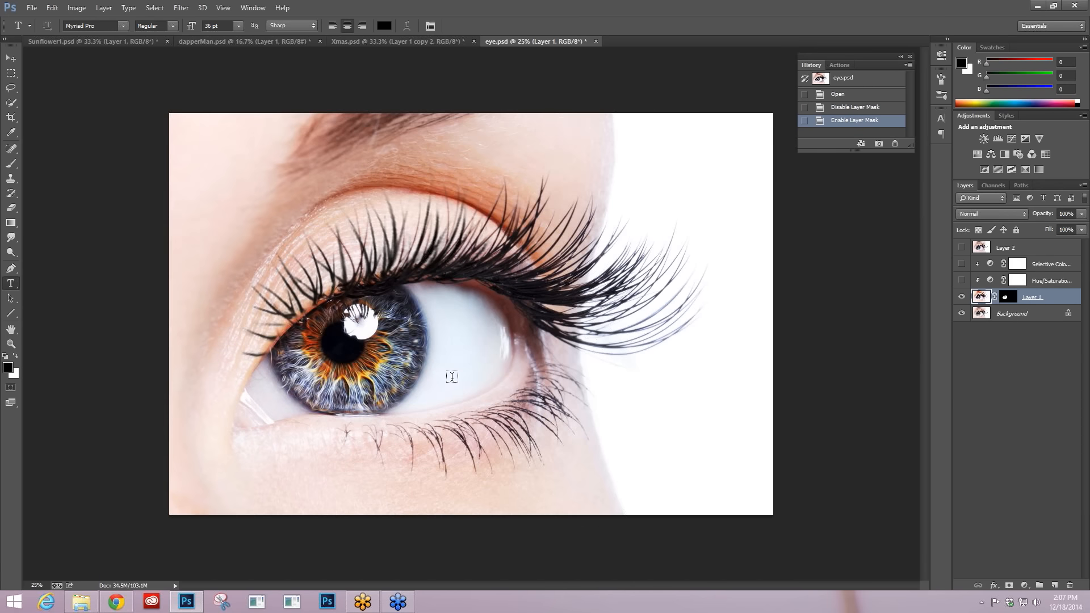
left_click(961, 265)
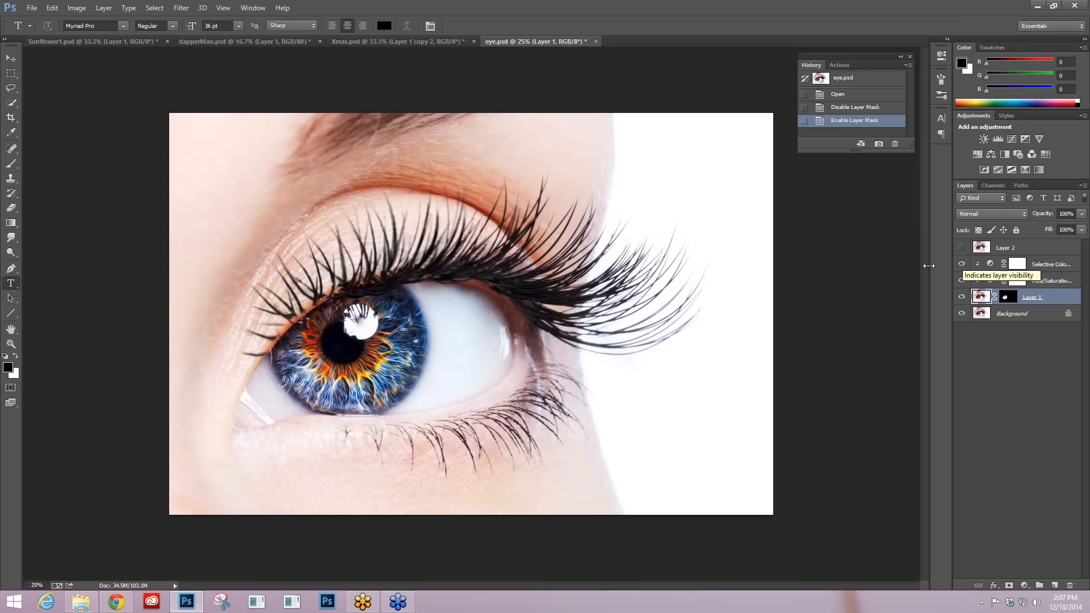
- In the Sunflower1.psd document, hide Layer 1 and duplicate the Background layer
left_click(93, 42)
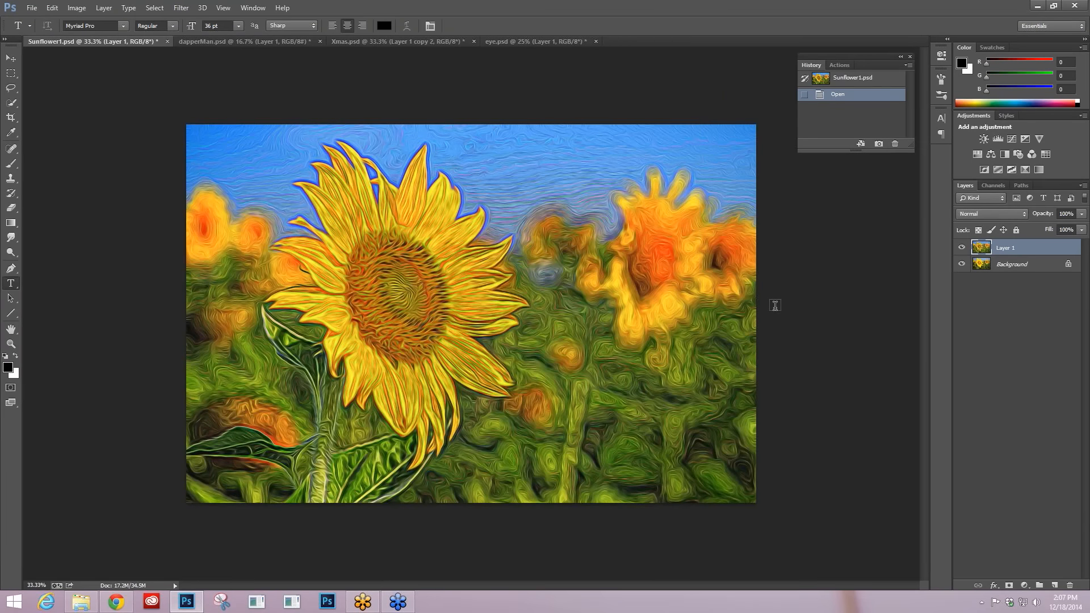
left_click(961, 246)
left_click(1024, 264)
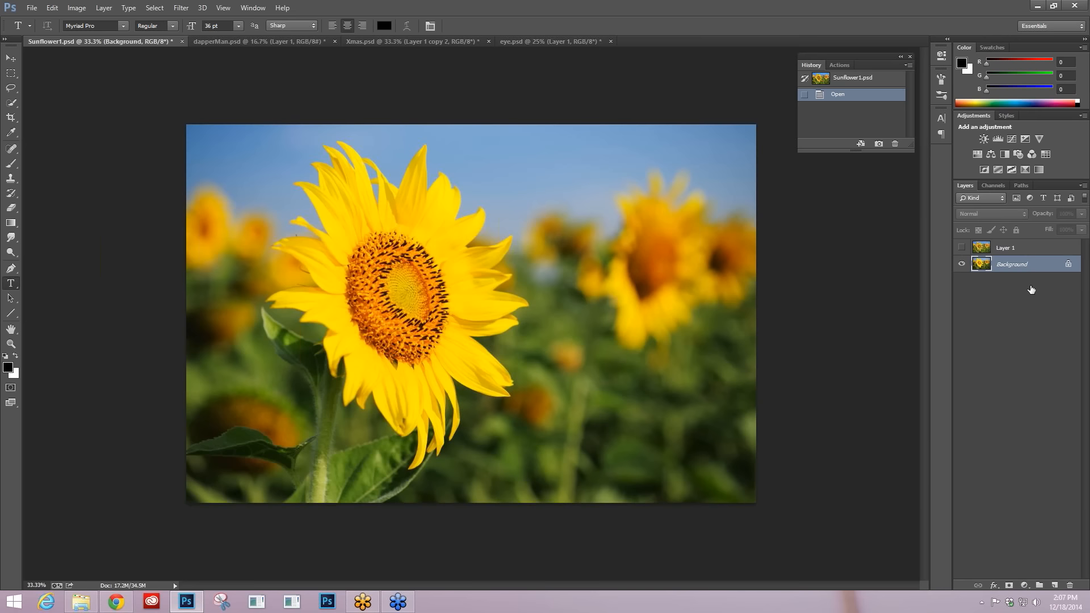
key("ctrl+j")
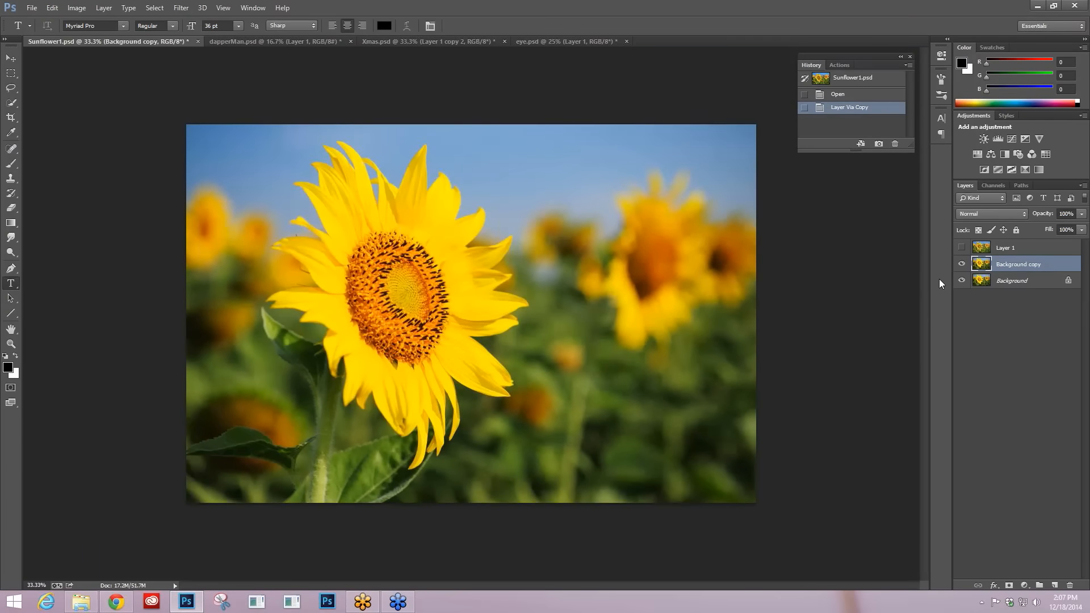
- Launch the Topaz Glow filter on the duplicated sunflower layer
left_click(181, 7)
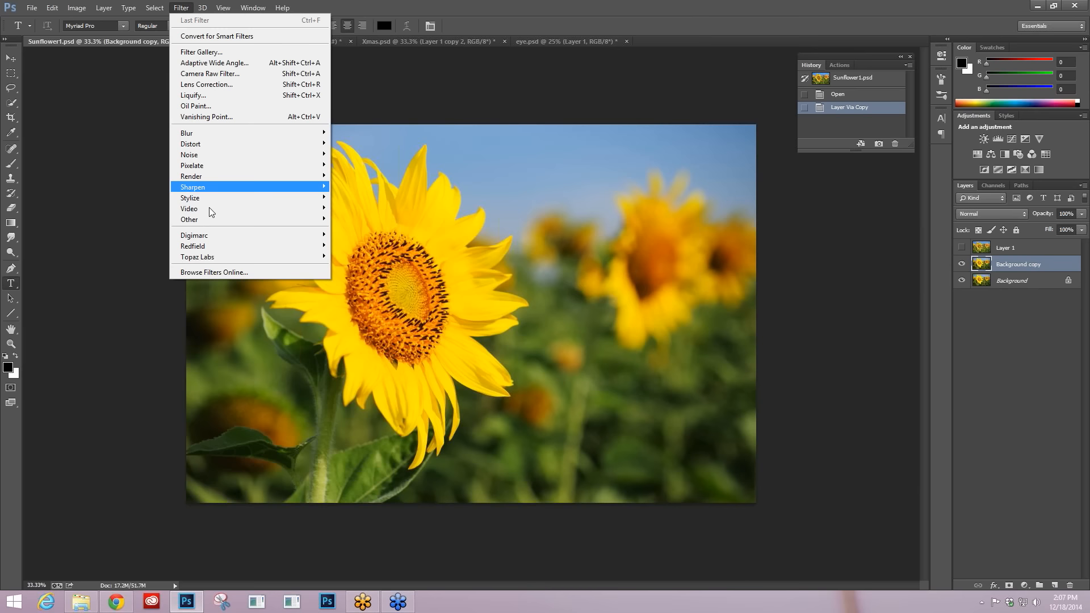
mouse_move(227, 257)
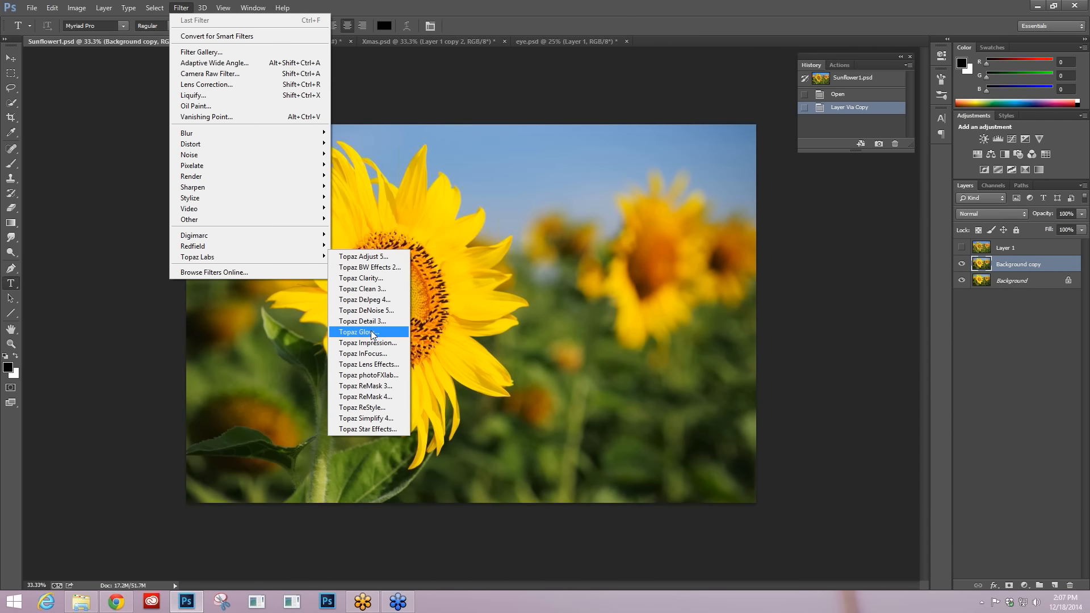
left_click(372, 332)
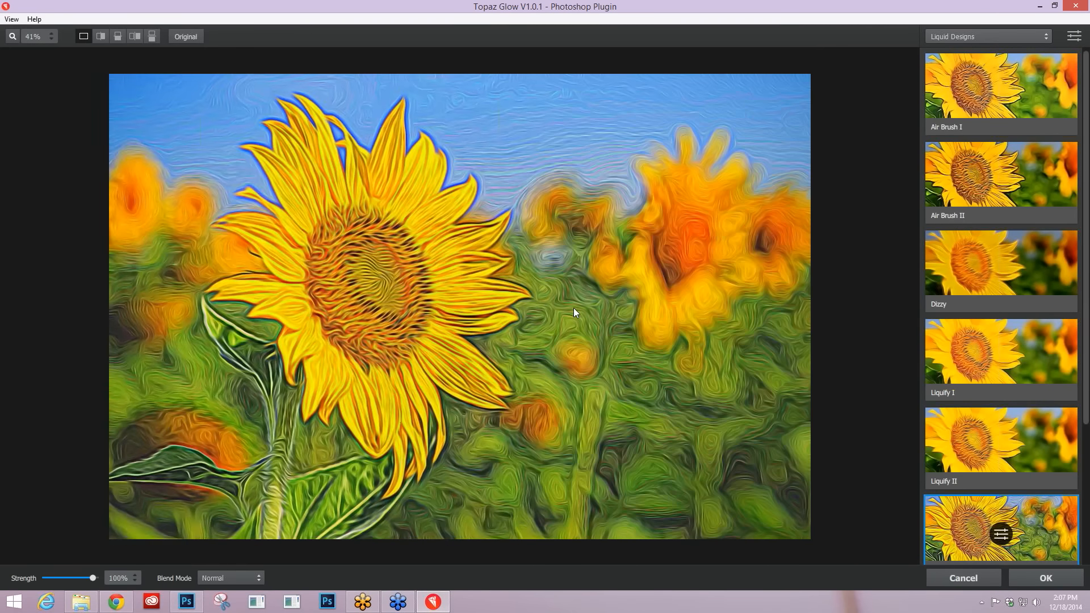
- Check the list of effect collections, stay in Liquid Designs, and preview the Air Brush I and Air Brush II presets
left_click(1026, 37)
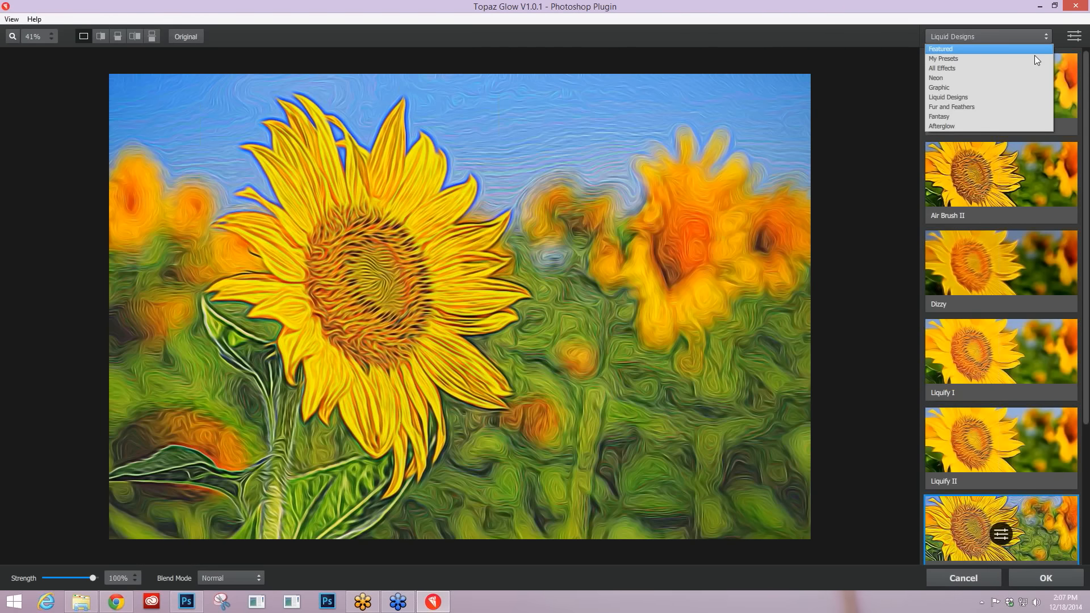
left_click(1027, 107)
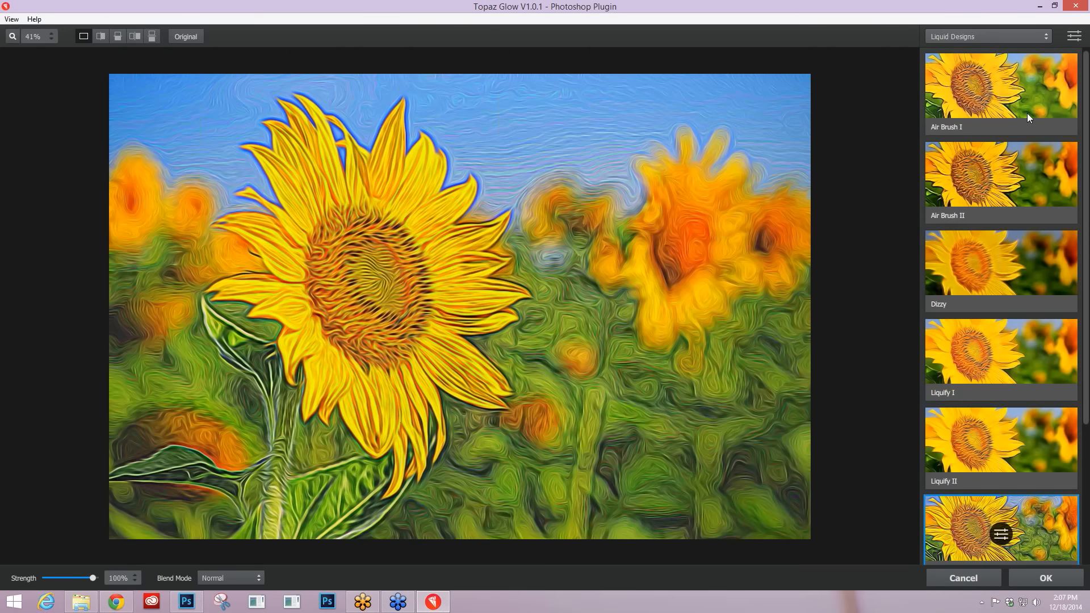
left_click(990, 121)
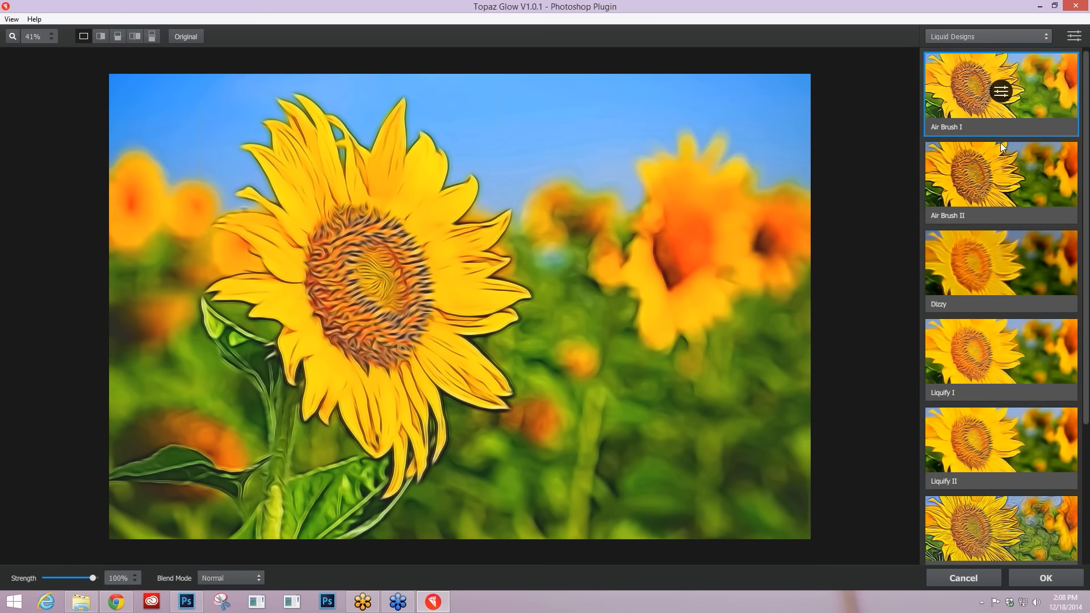
left_click(1015, 173)
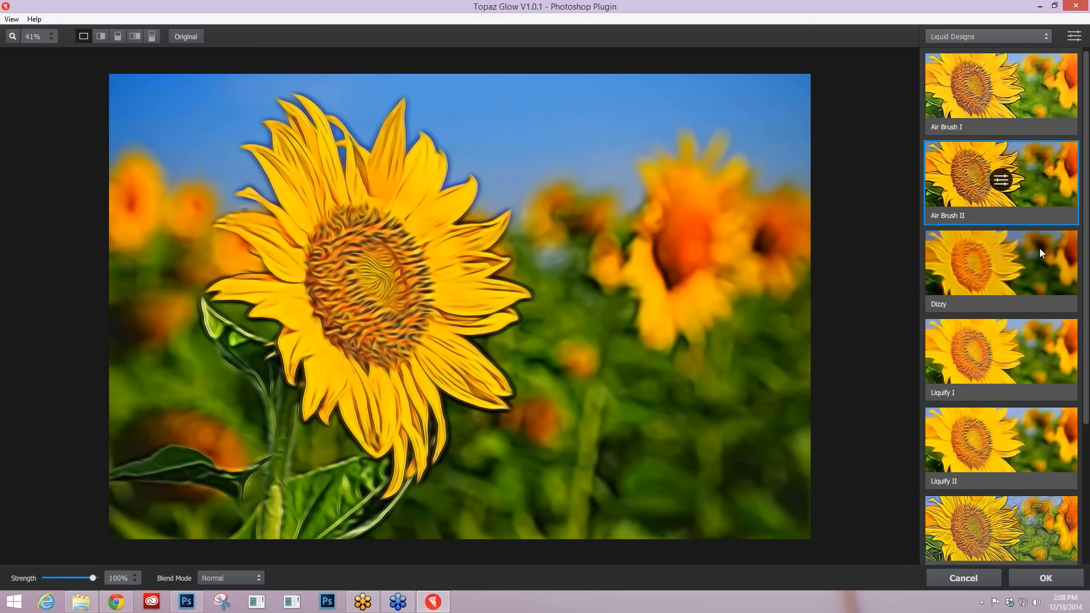
- Preview the Dizzy, Liquify I and Liquify II presets on the sunflower
left_click(957, 261)
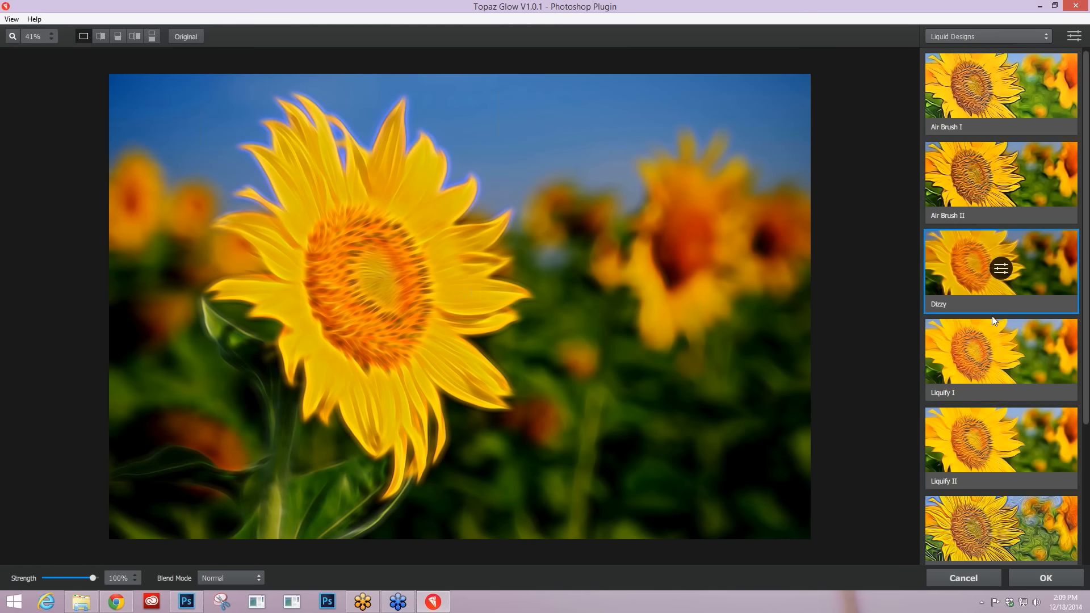
left_click(991, 369)
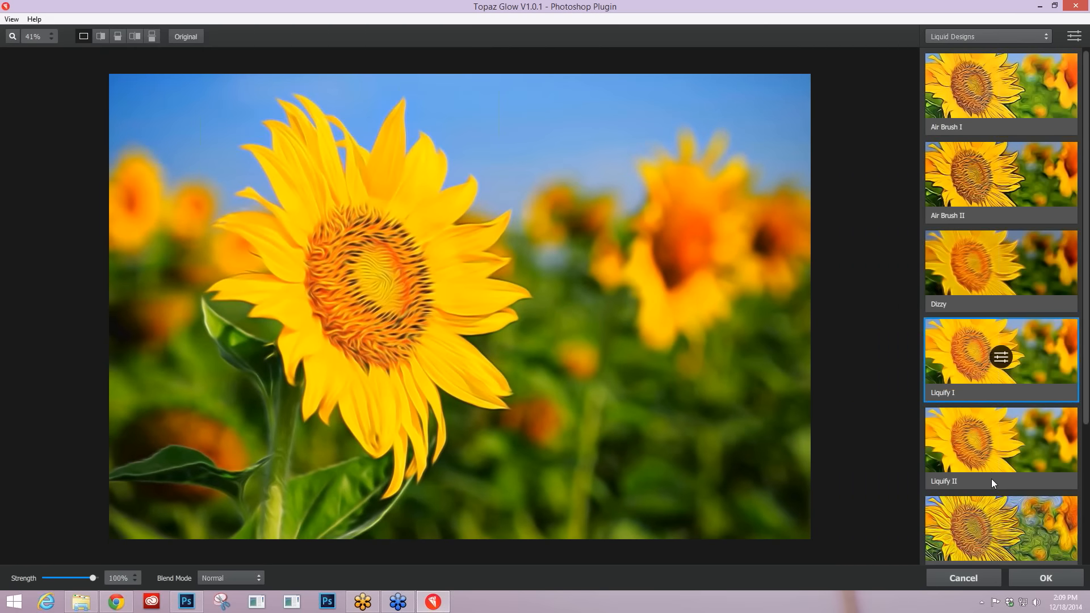
left_click(999, 448)
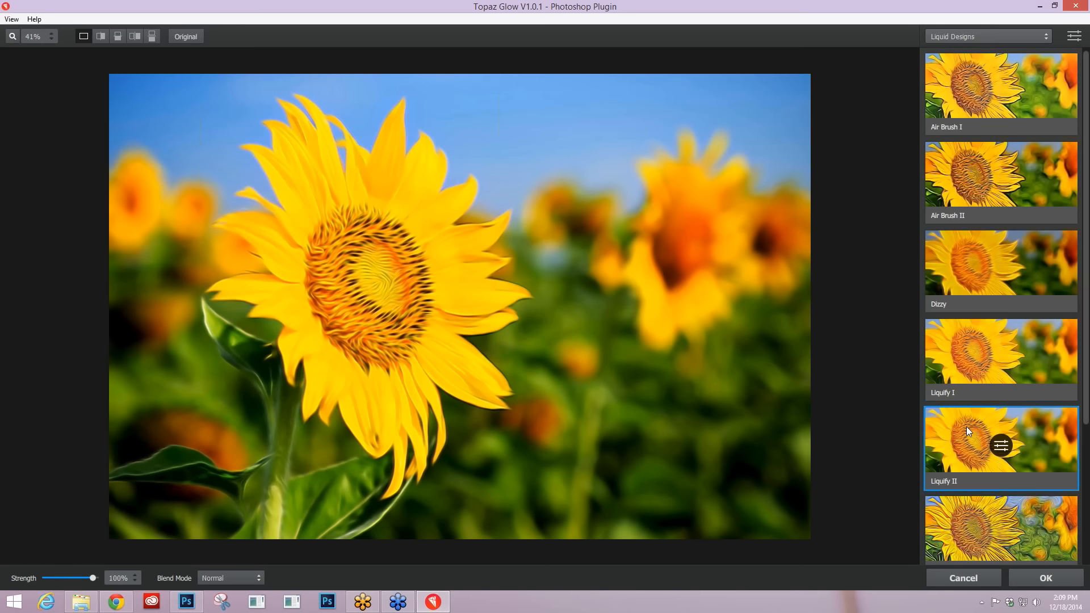
- Preview the Squiggly Lines I preset, compare it with the original photo, and preview Squiggly Lines II
scroll(966, 427, "down", 2)
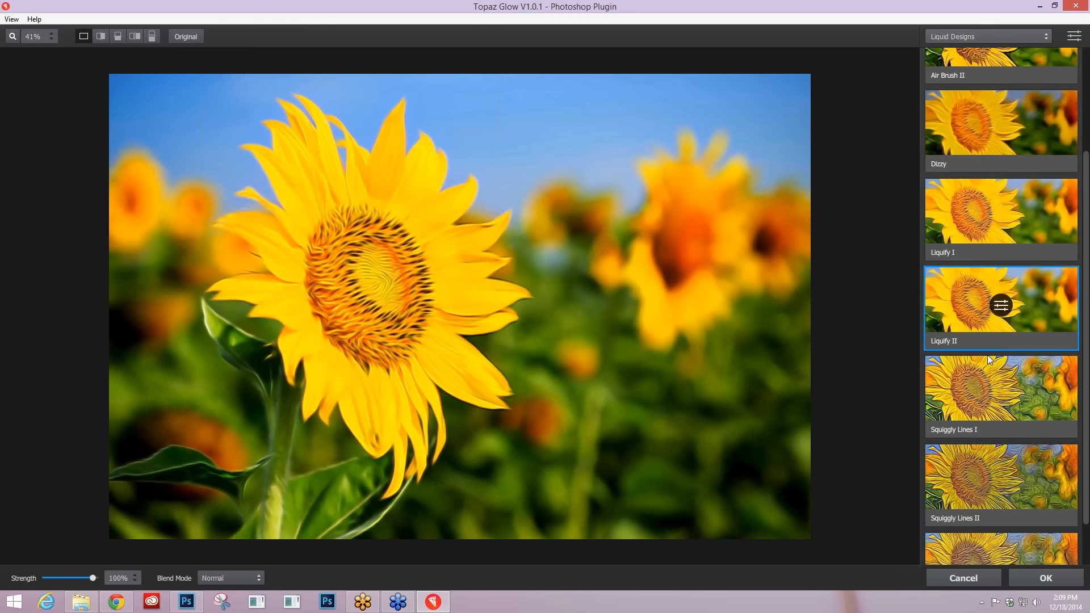
scroll(987, 356, "down", 1)
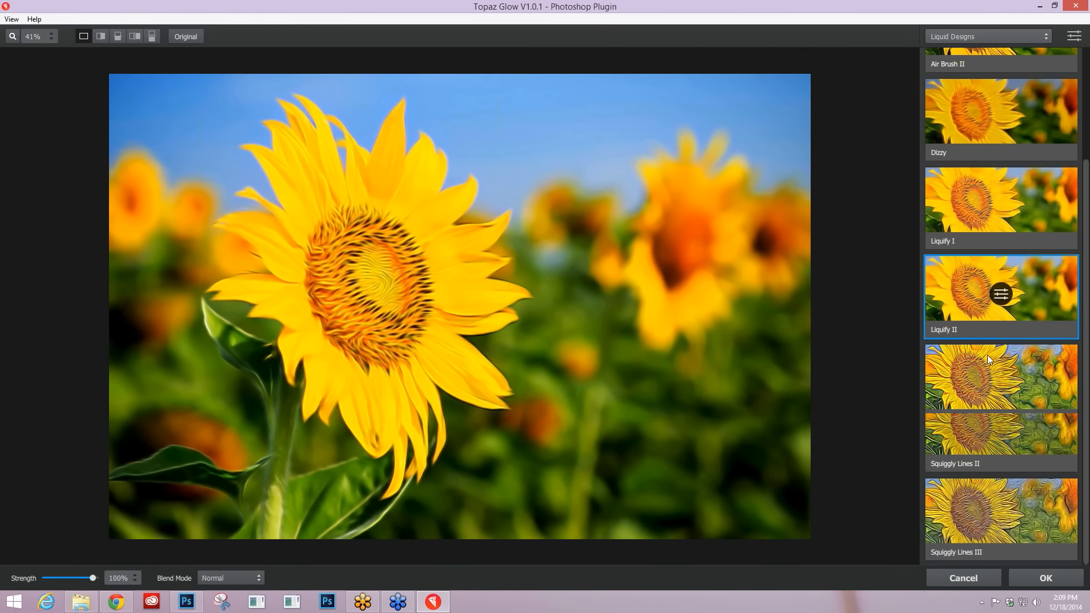
left_click(986, 355)
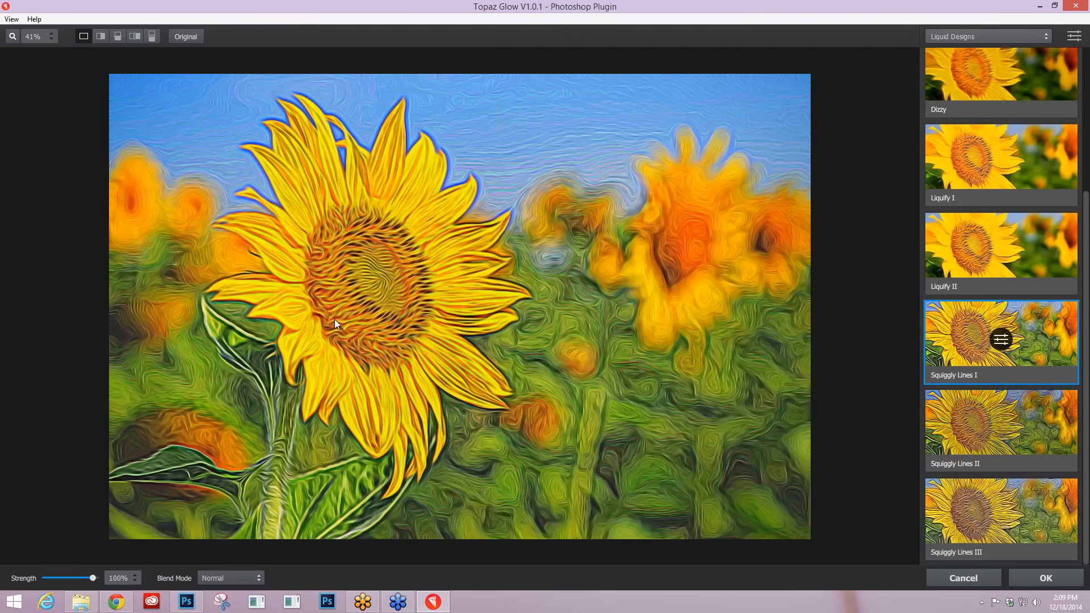
left_click(579, 370)
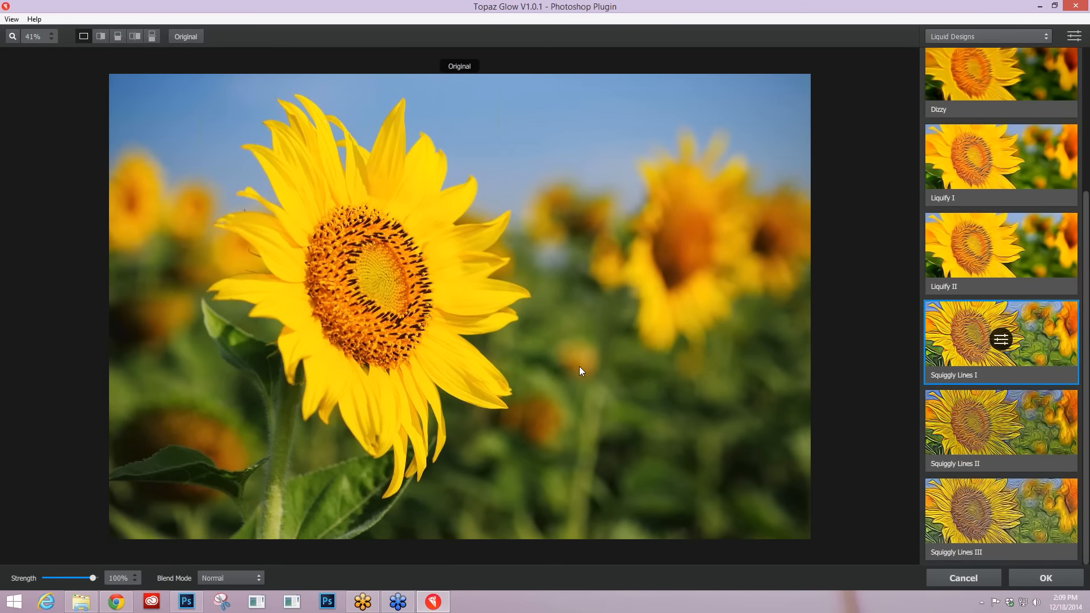
left_click(579, 366)
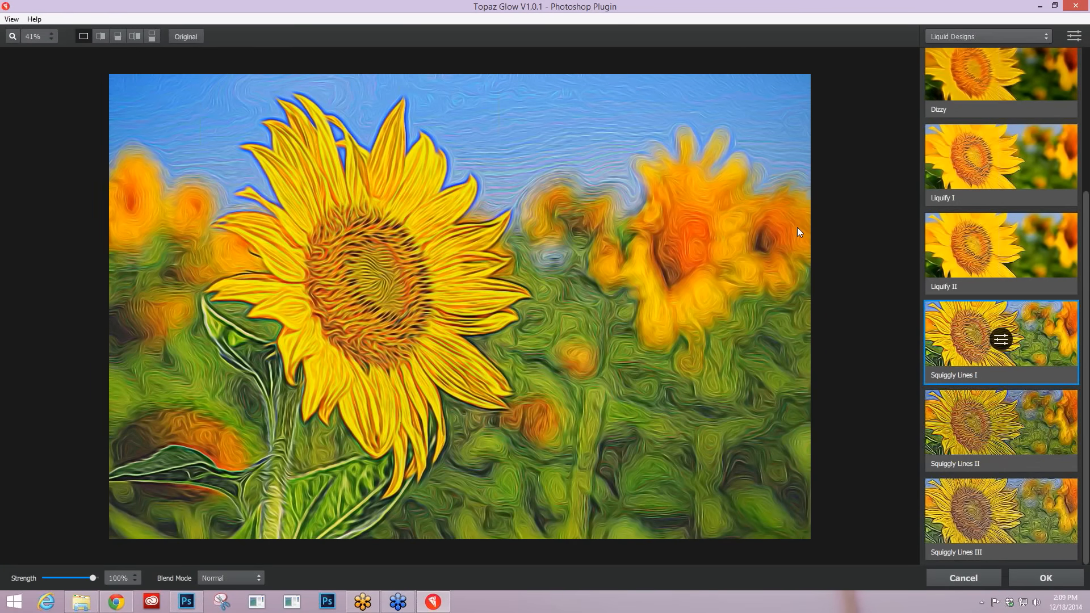
left_click(968, 422)
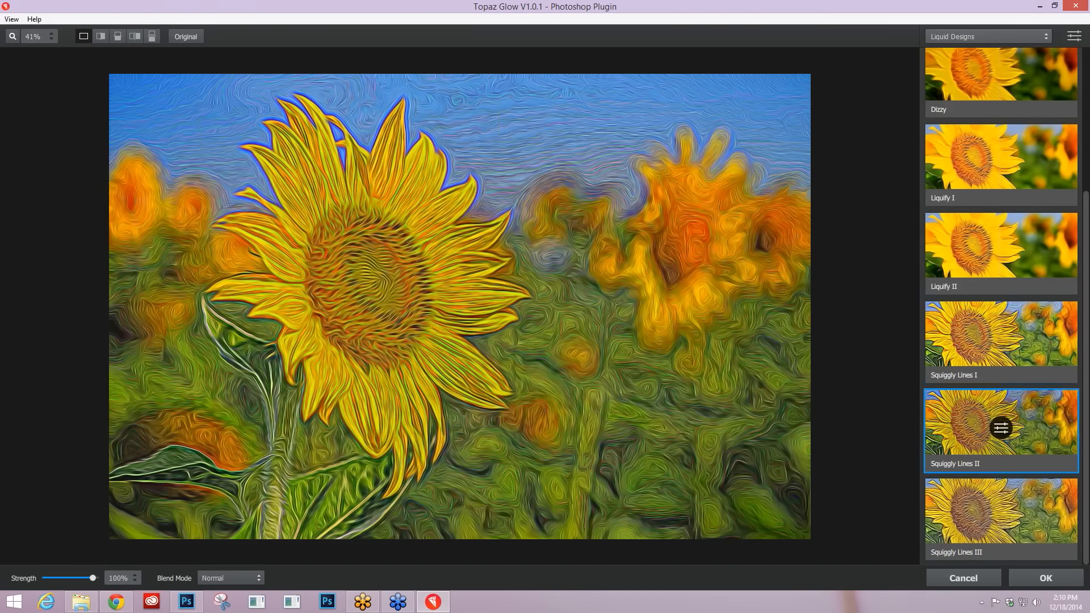
- Preview the Squiggly Lines III preset, return to Squiggly Lines I, and open its adjustment settings
left_click(959, 514)
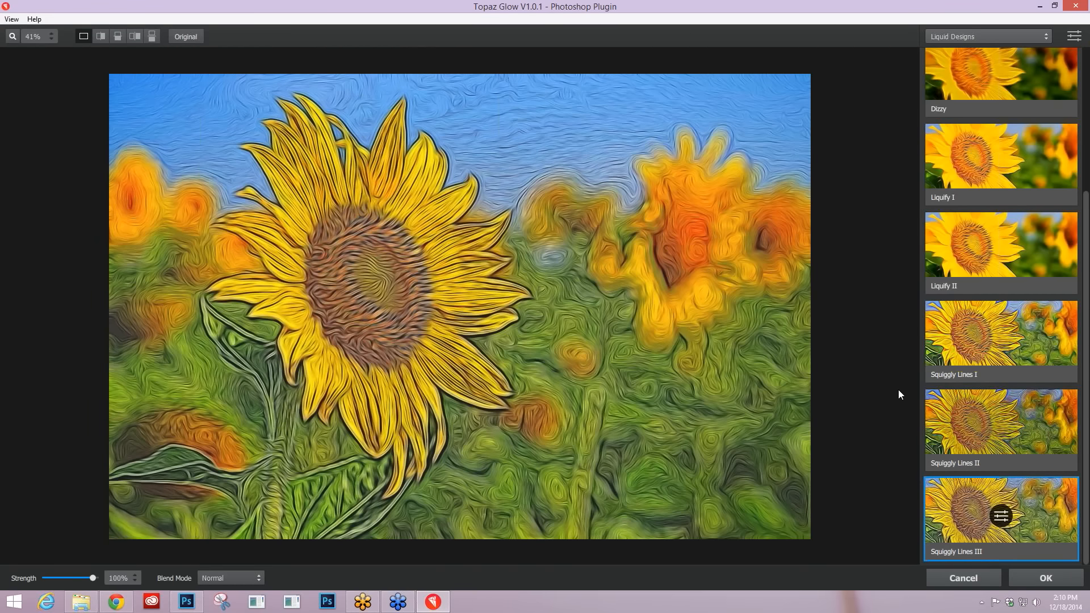
left_click(947, 359)
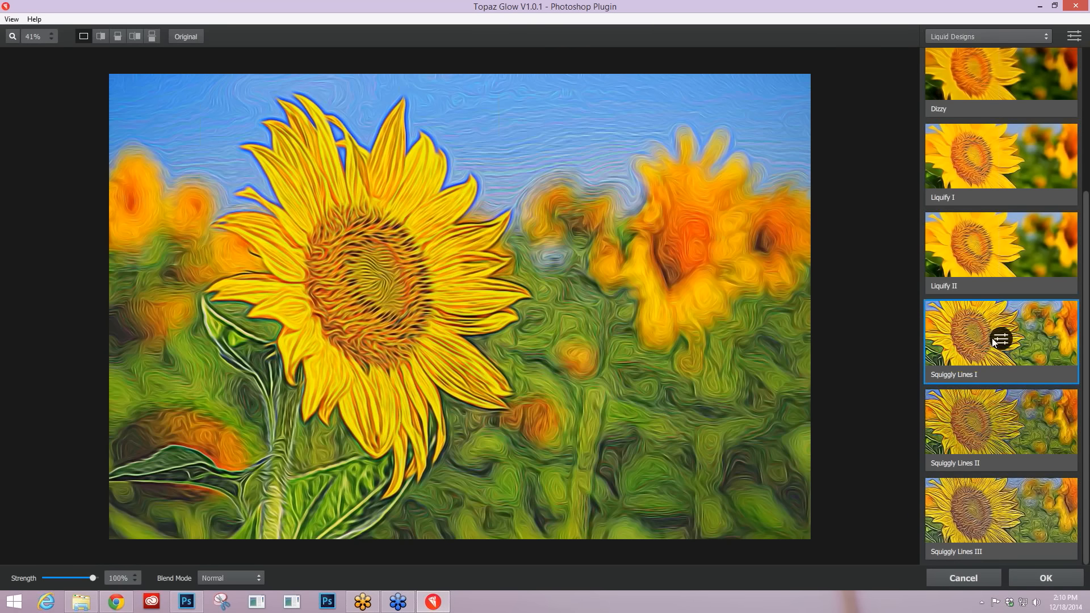
left_click(992, 338)
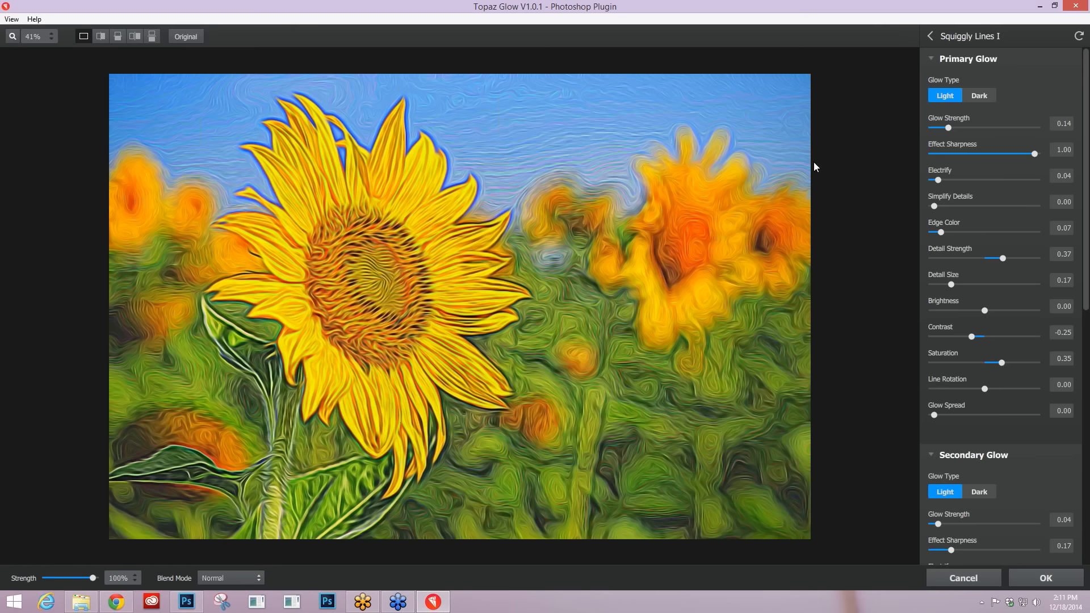
- Switch the glow type to Dark for both the Primary Glow and the Secondary Glow
left_click(979, 95)
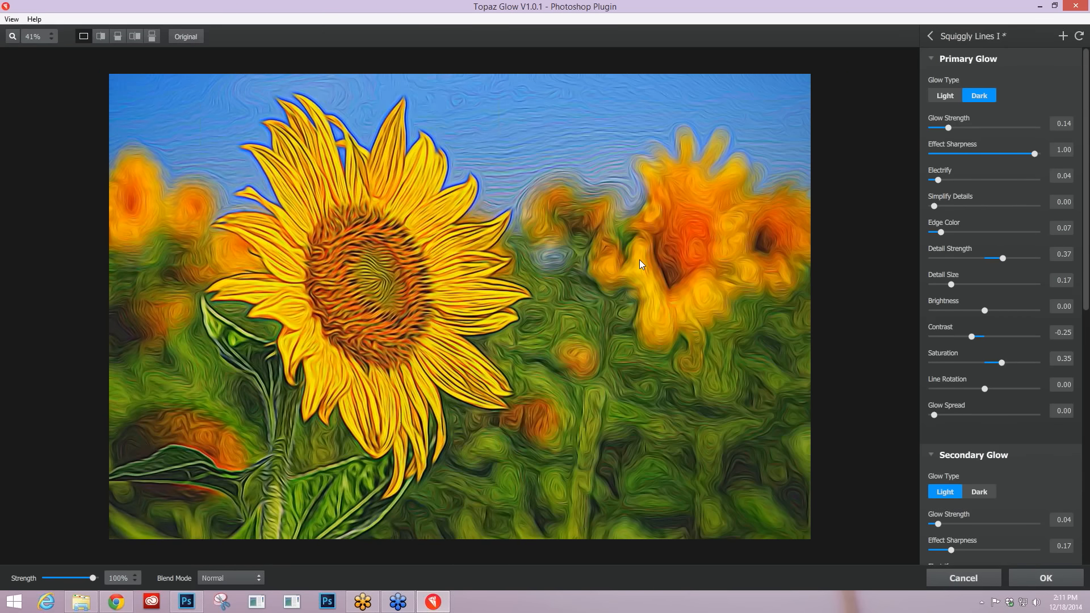
scroll(1031, 482, "down", 1)
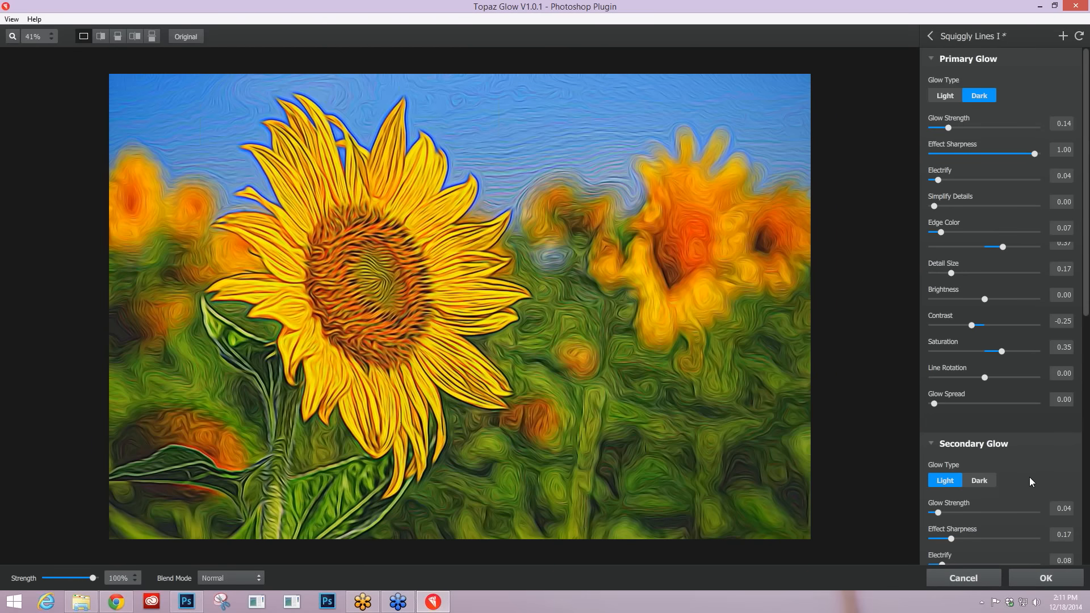
scroll(1029, 477, "down", 3)
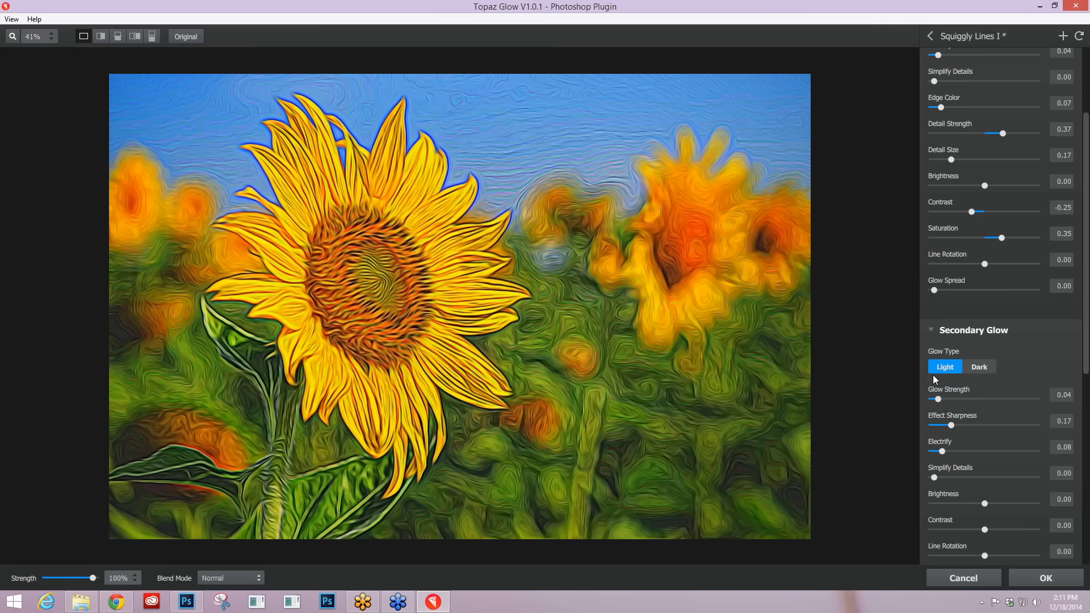
left_click(978, 367)
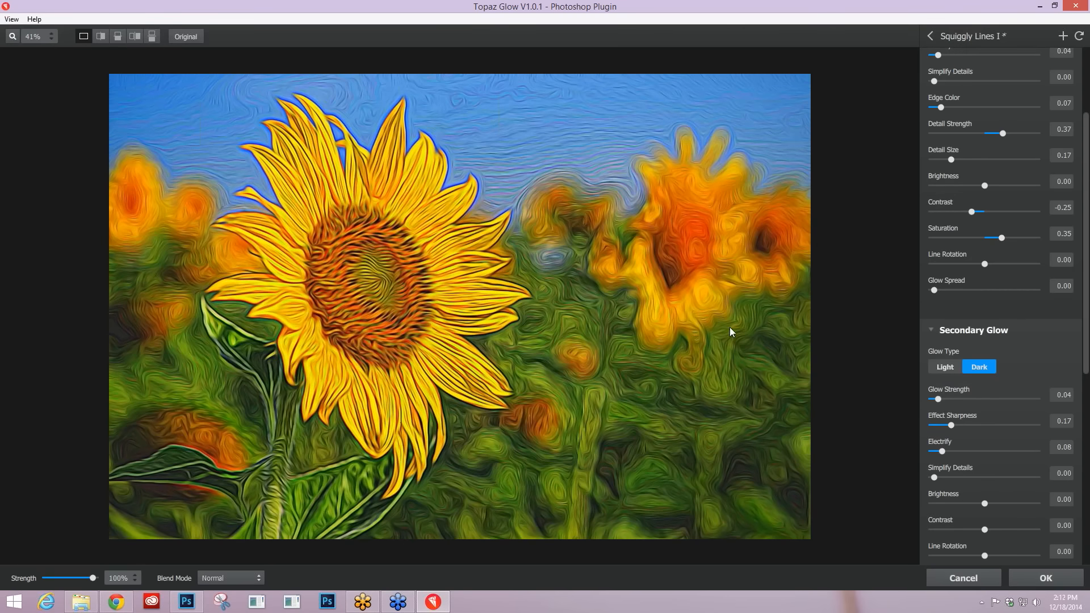
- Lower the Primary Glow's Edge Color to 0.00 while inspecting the petals up close, and fit the whole image in view
scroll(951, 360, "up", 1)
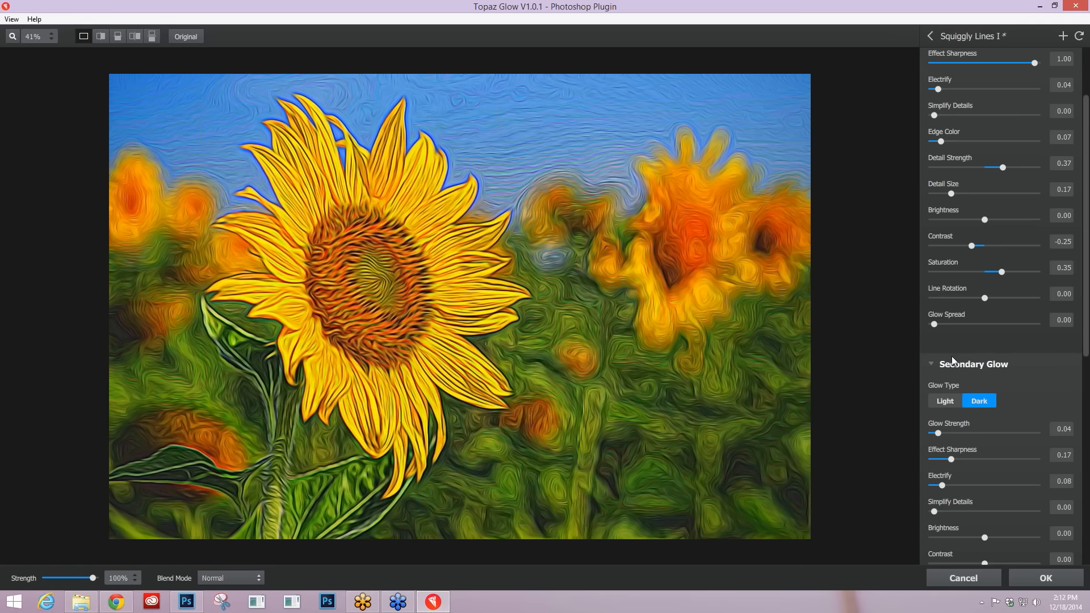
scroll(951, 355, "up", 1)
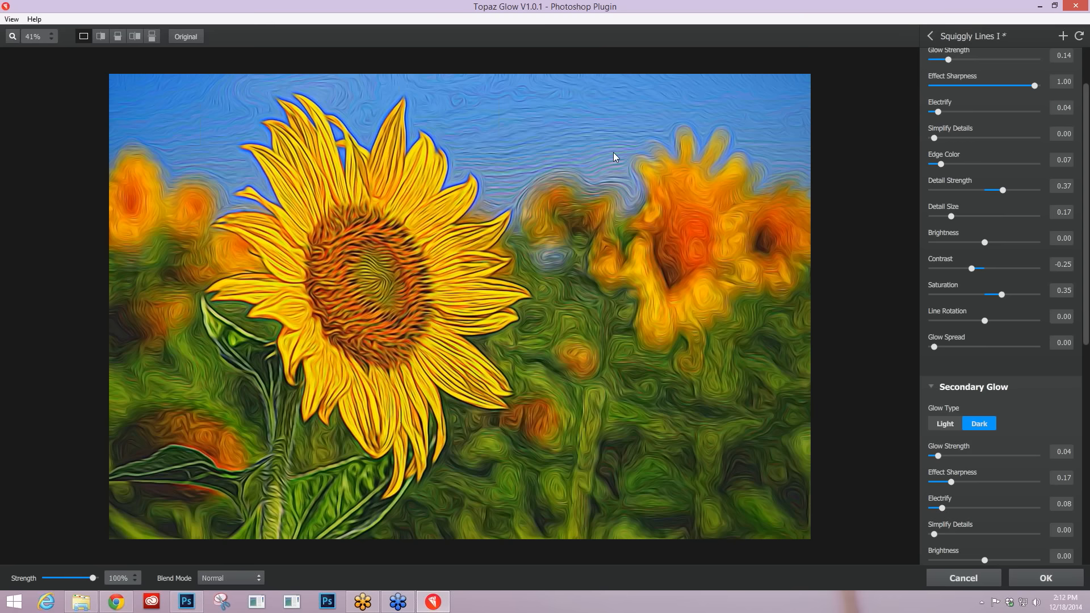
scroll(613, 152, "up", 1)
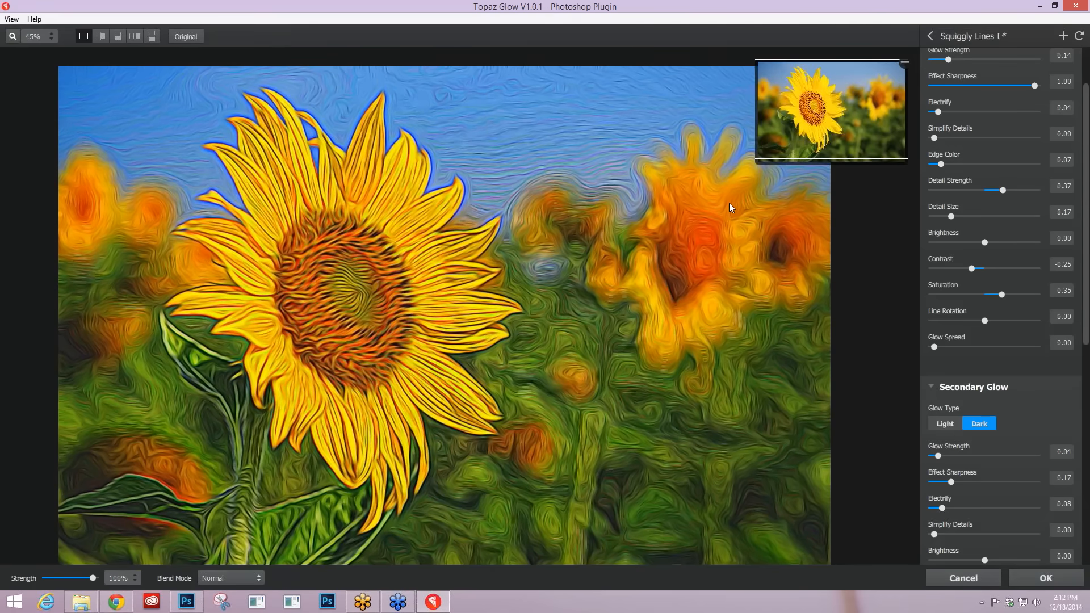
scroll(728, 202, "up", 1)
scroll(976, 262, "up", 1)
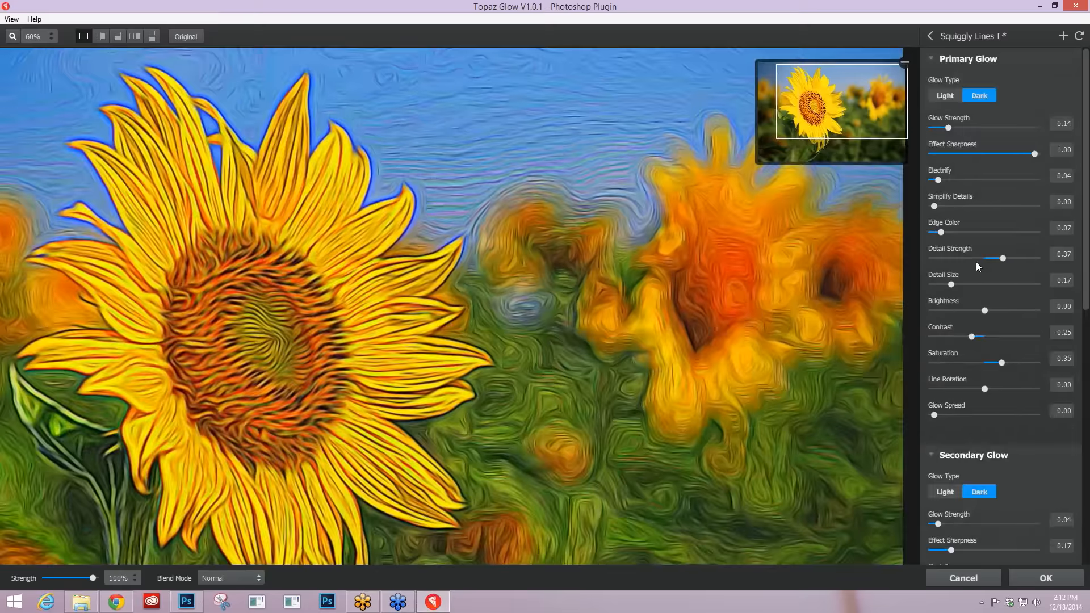
left_click_drag(940, 232, 921, 230)
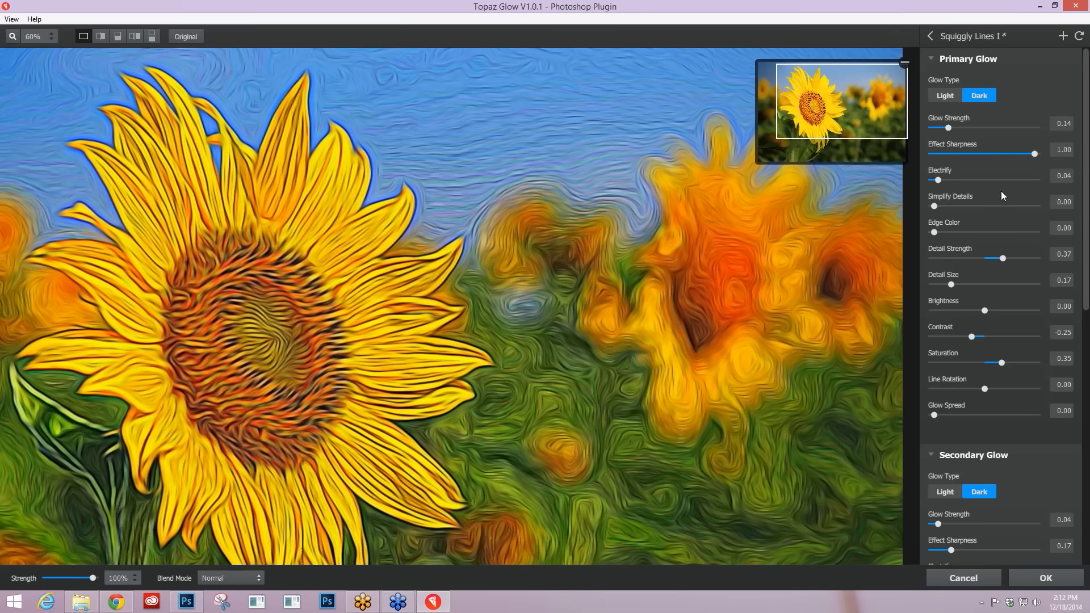
key("ctrl+0")
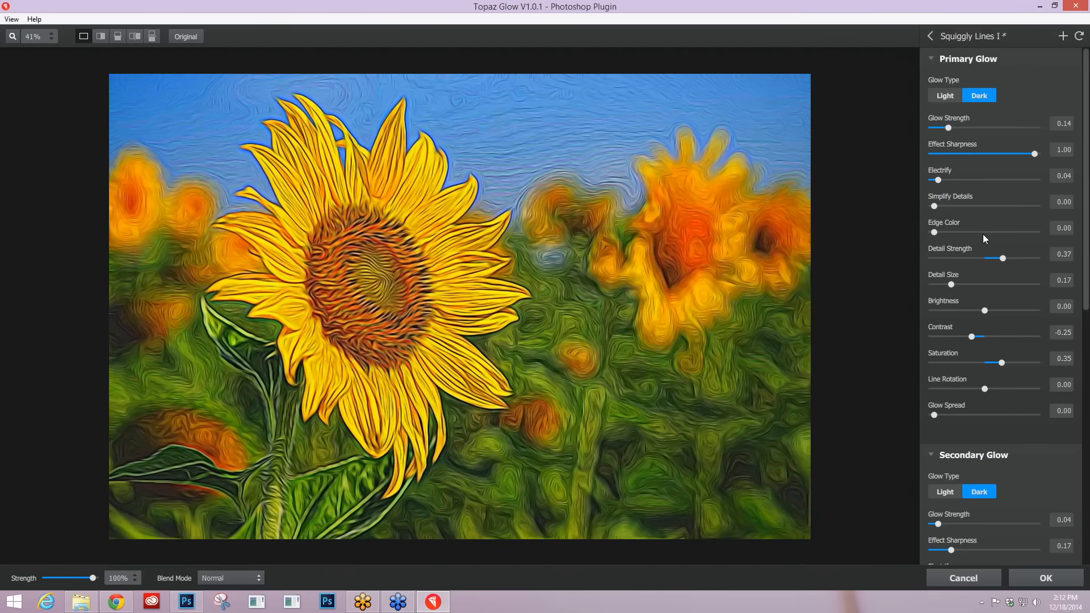
- Reset the Primary Glow's Detail Strength to 0.00 and examine the smoother background and the remaining glow and color settings
double_click(946, 248)
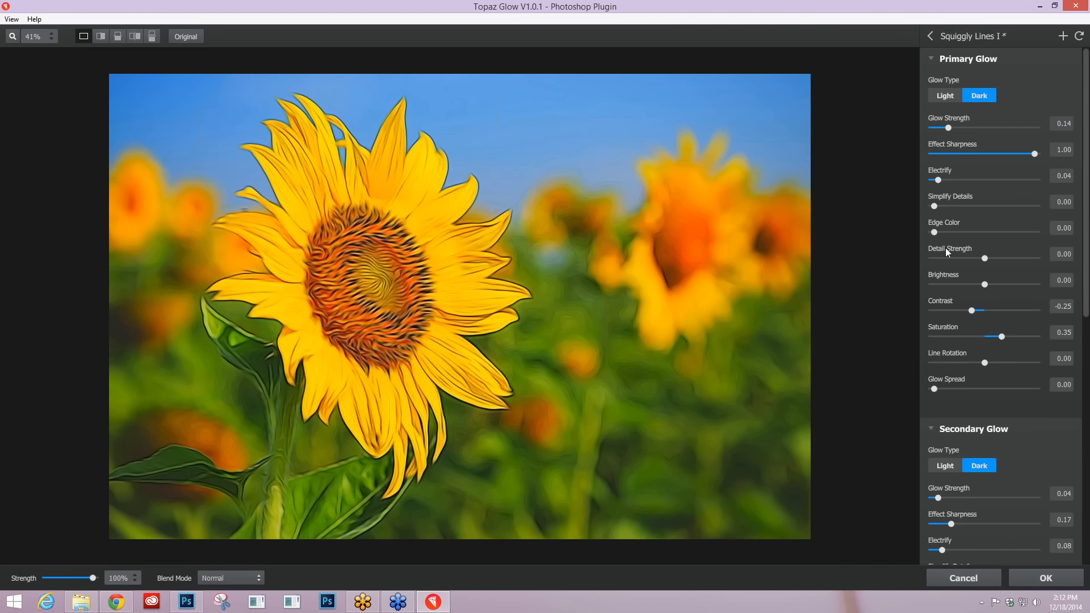
scroll(557, 277, "up", 2)
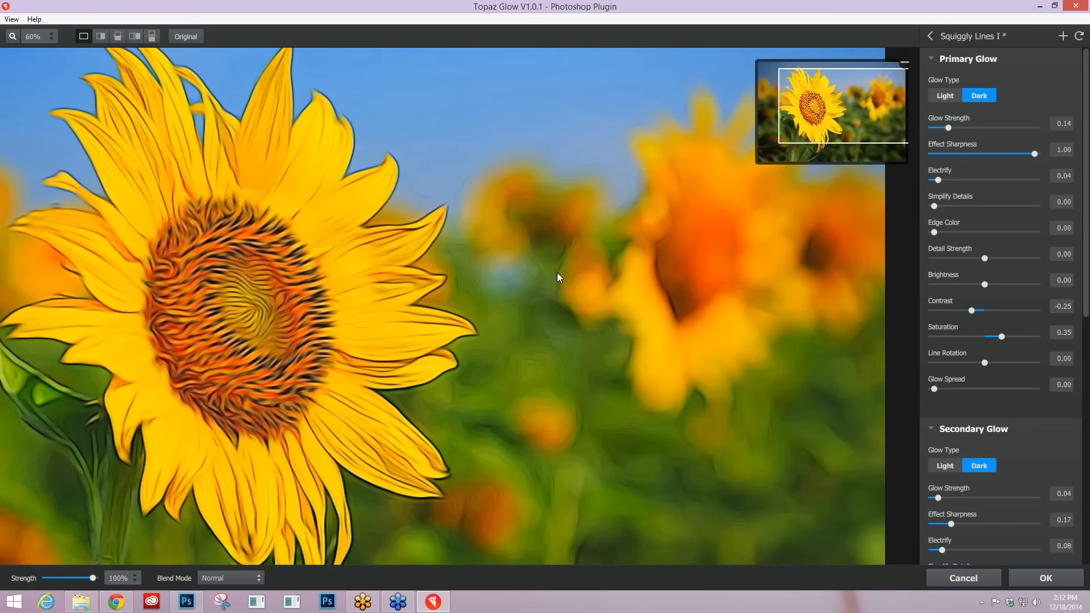
scroll(994, 482, "down", 1)
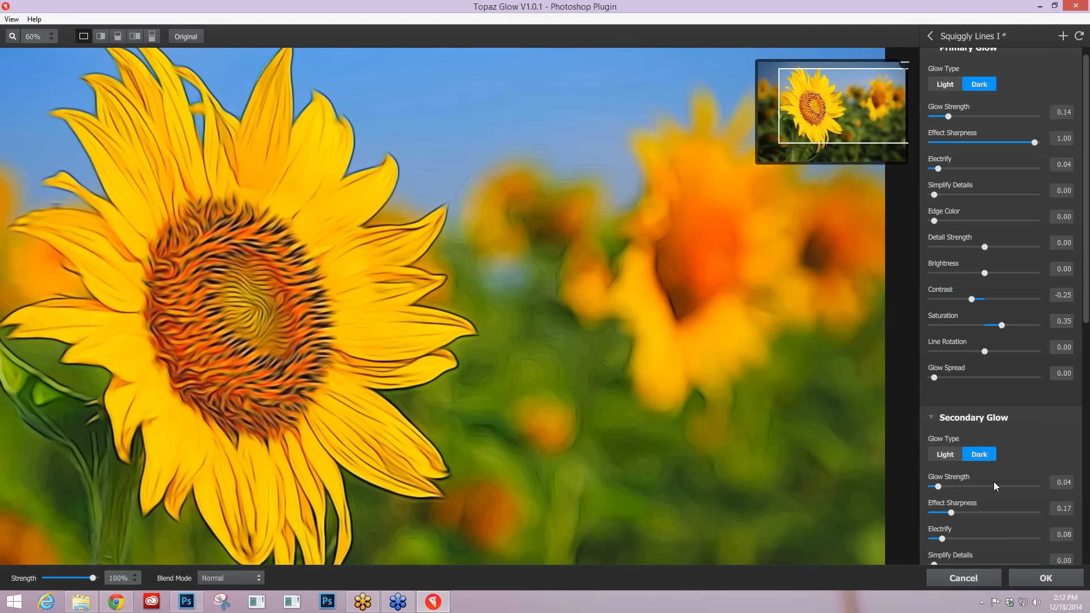
scroll(994, 486, "down", 5)
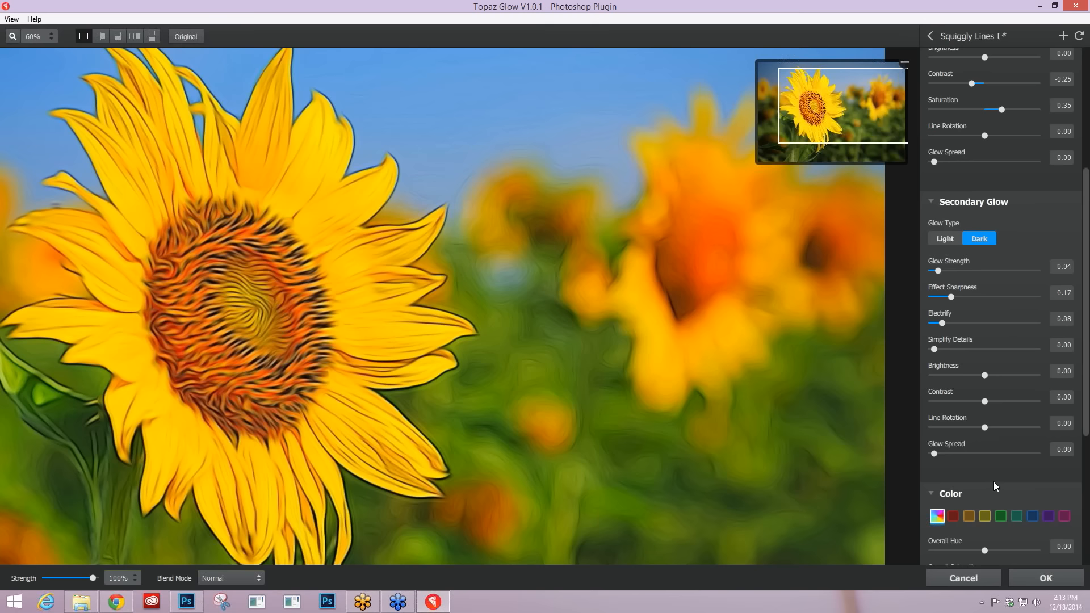
scroll(993, 481, "down", 1)
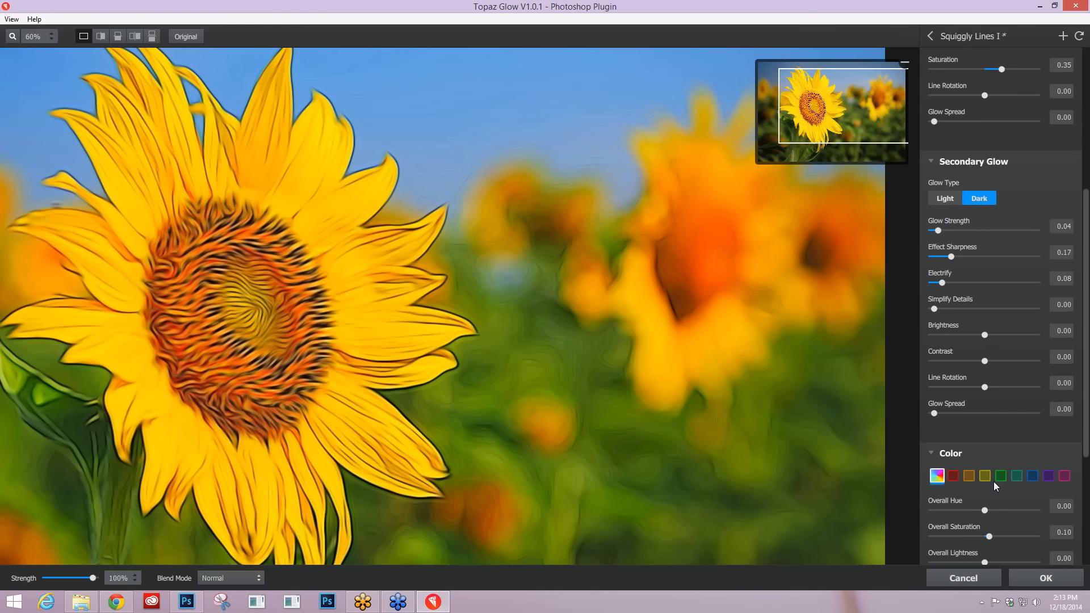
scroll(993, 481, "up", 6)
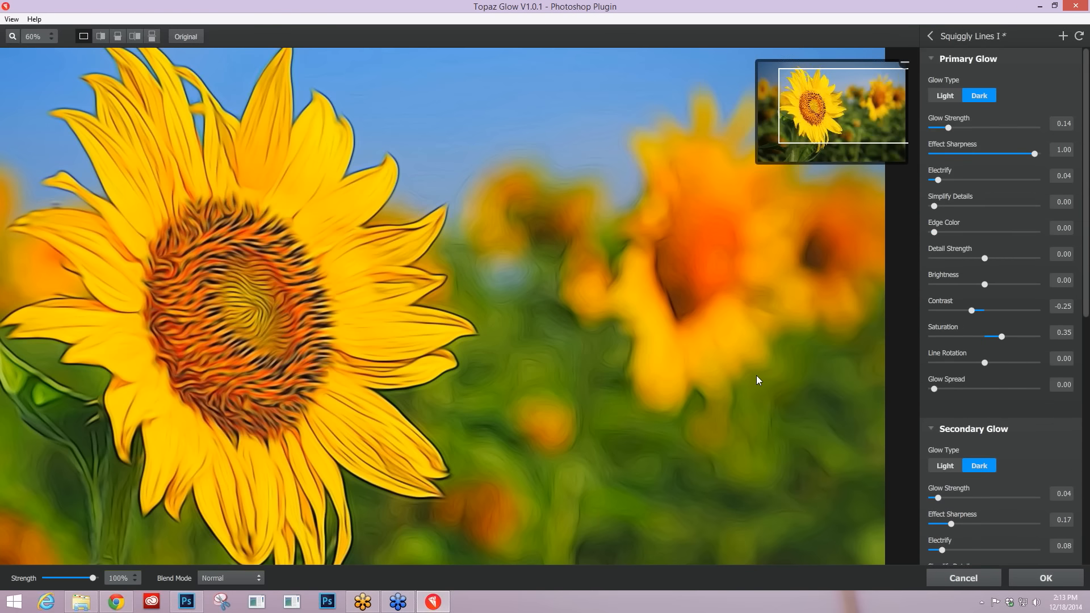
scroll(756, 376, "down", 2)
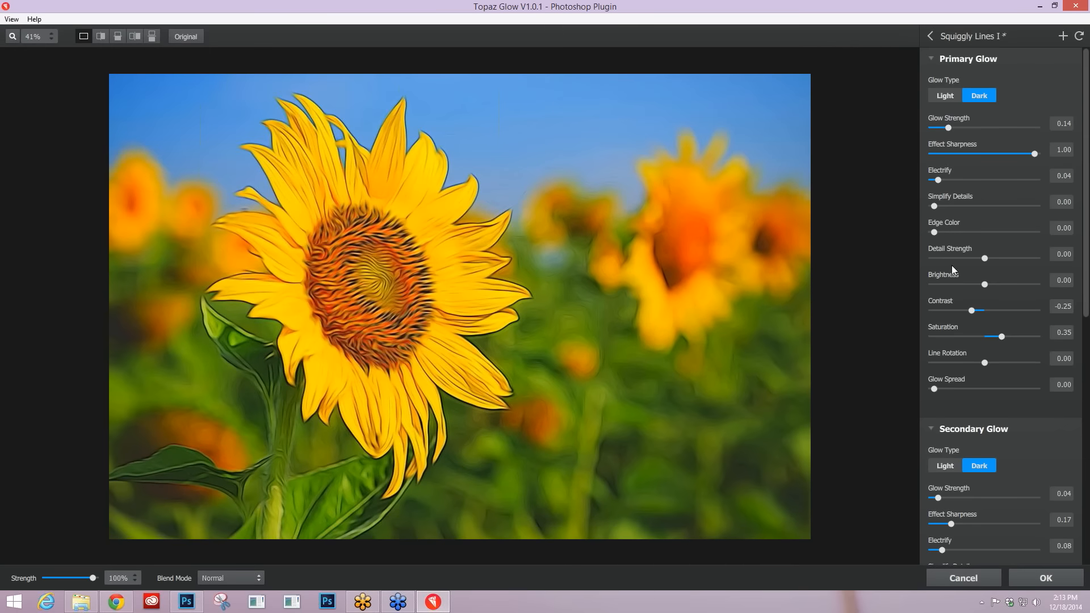
- Set the Primary Glow's Detail Strength to 0.47 and its Detail Size to 0.08
left_click_drag(984, 258, 1008, 259)
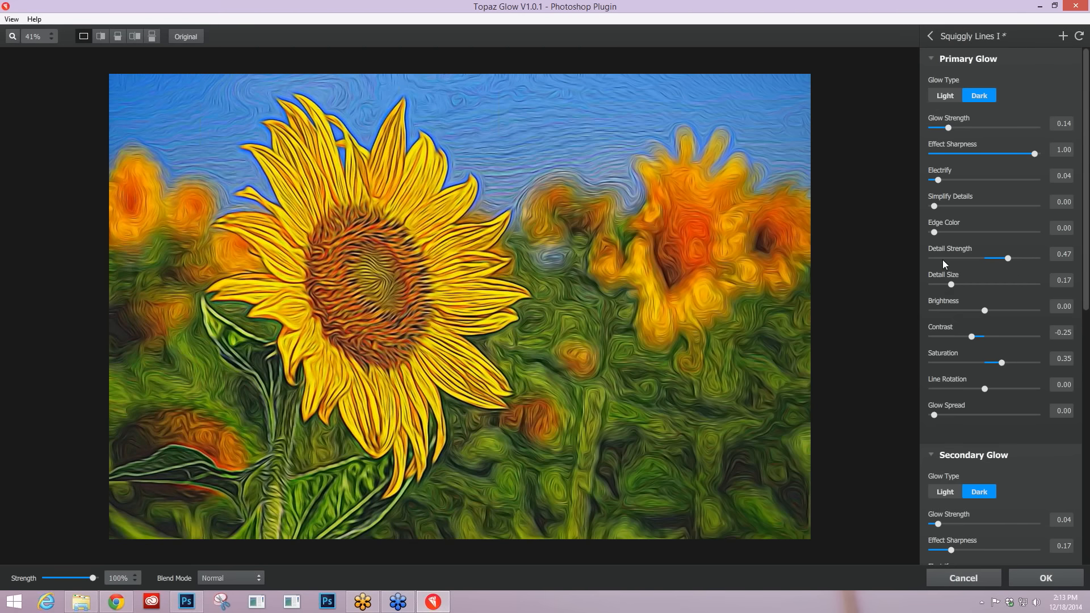
left_click_drag(950, 284, 954, 284)
left_click_drag(955, 285, 958, 285)
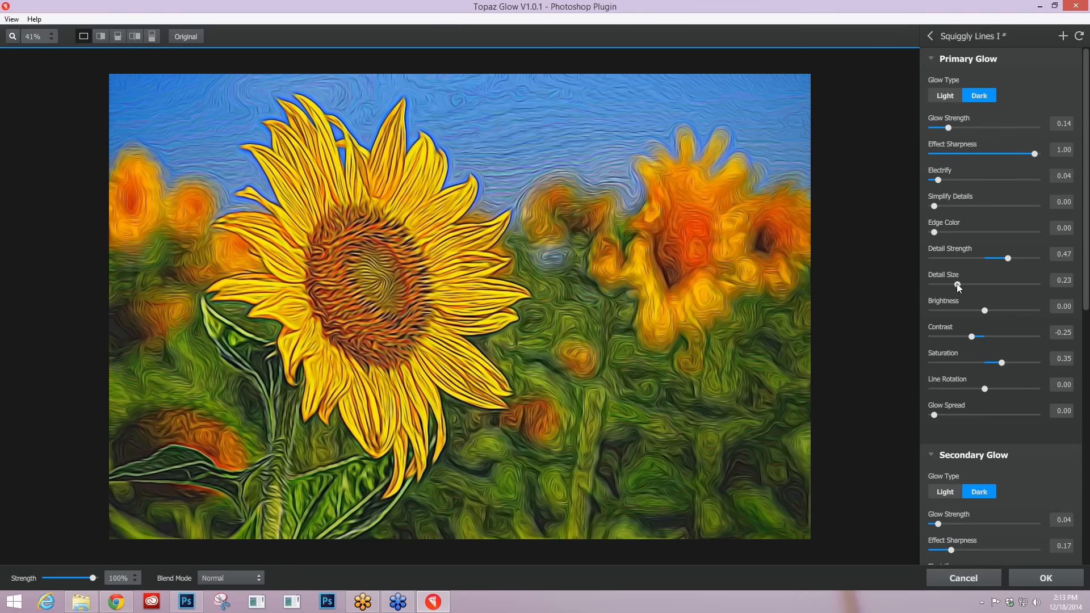
left_click_drag(957, 284, 952, 284)
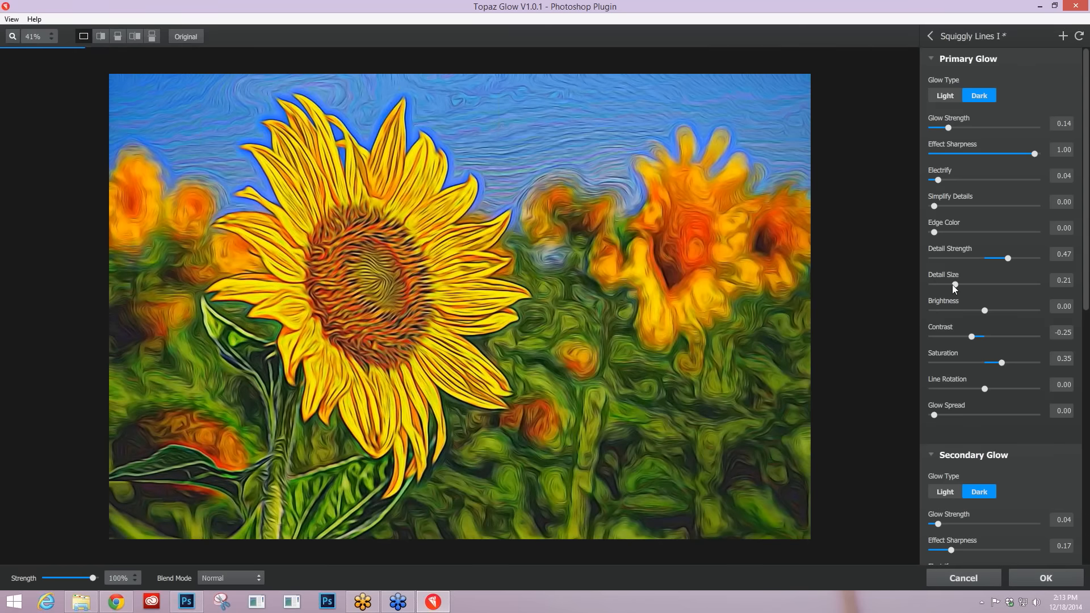
left_click(952, 285)
left_click_drag(953, 285, 942, 285)
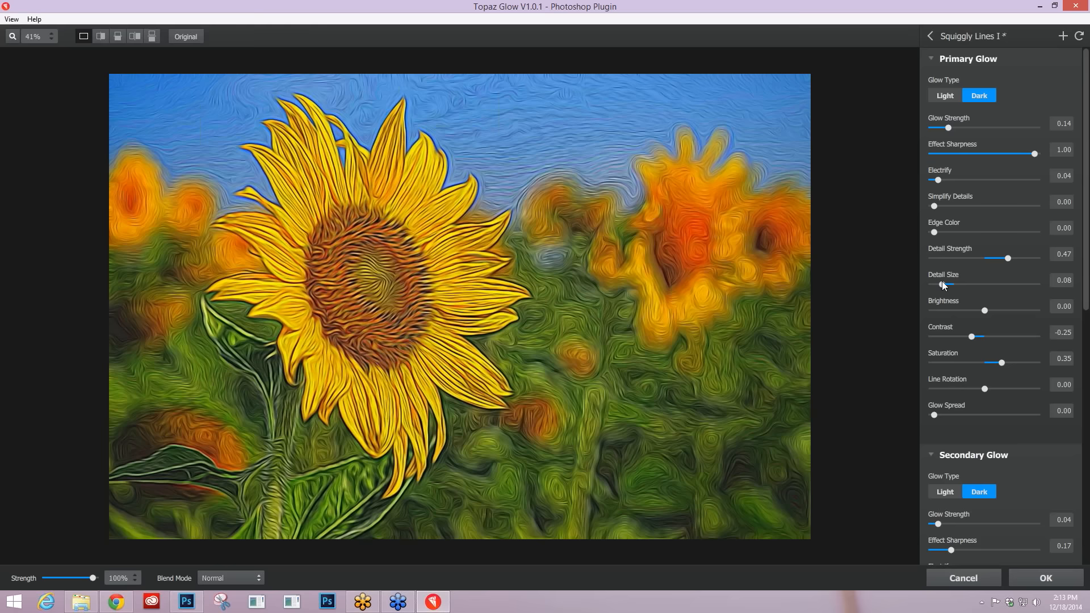
- Set the Primary Glow's Effect Sharpness to 0.83 and its Simplify Details to 0.35
left_click_drag(1034, 153, 1007, 154)
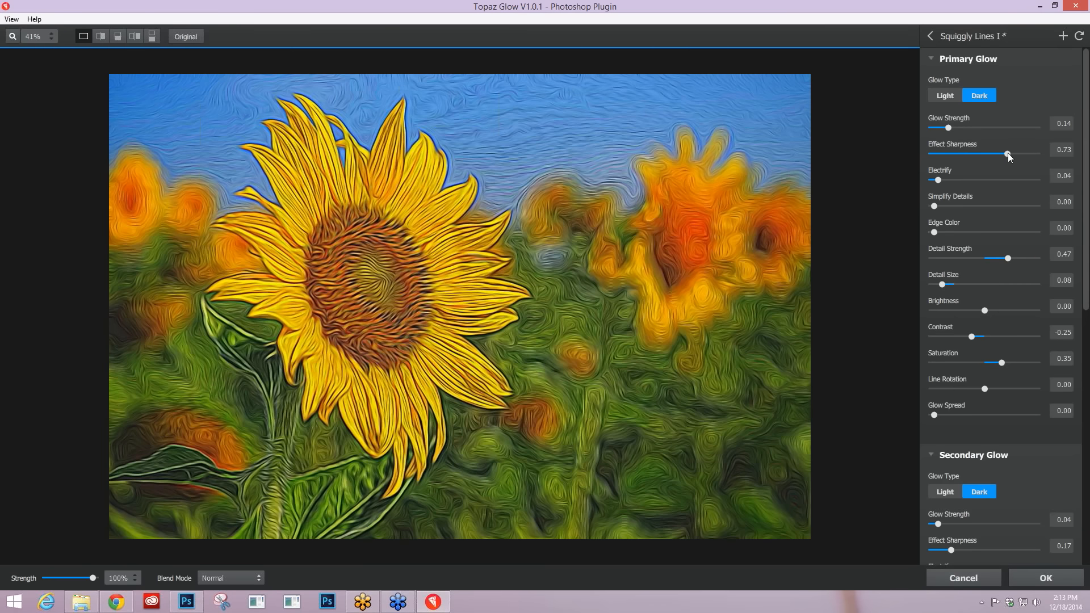
left_click_drag(1007, 152, 1043, 152)
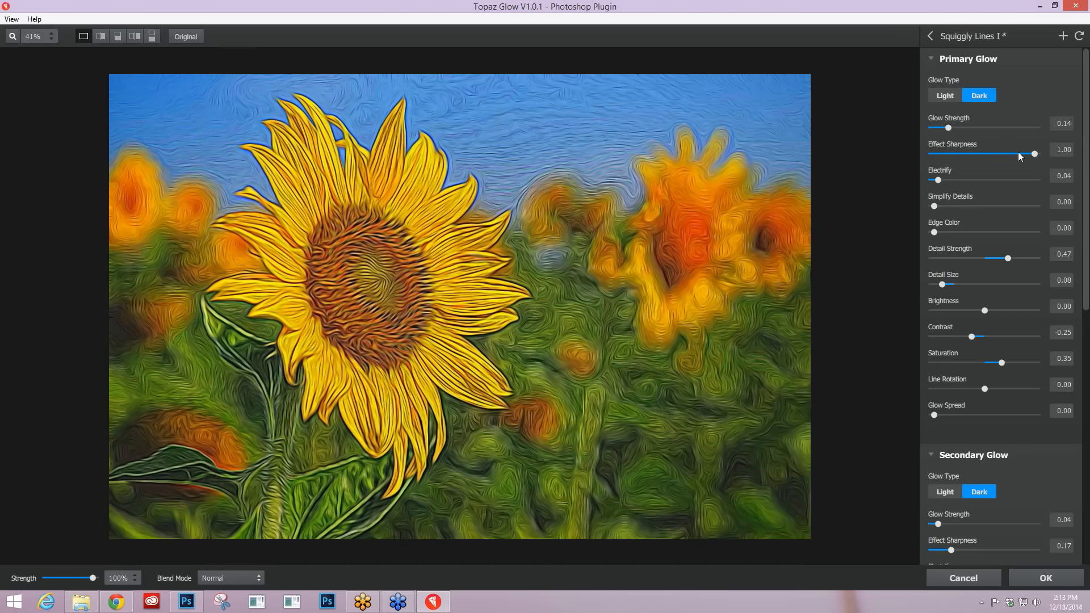
left_click(1017, 153)
left_click_drag(933, 206, 968, 206)
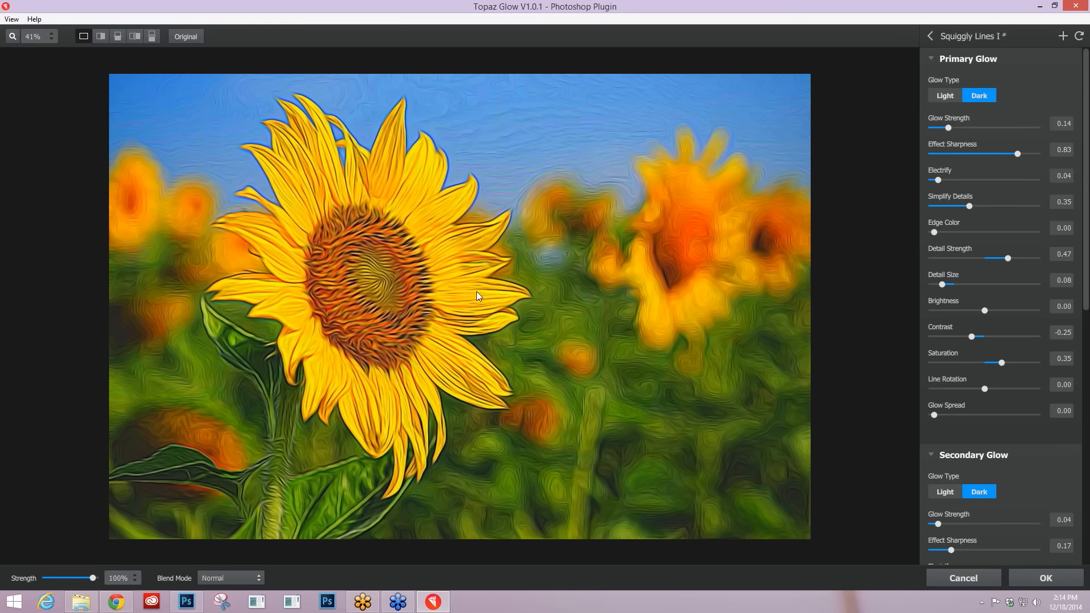
- Set the Secondary Glow's Simplify Details to 0.18
scroll(1018, 408, "down", 1)
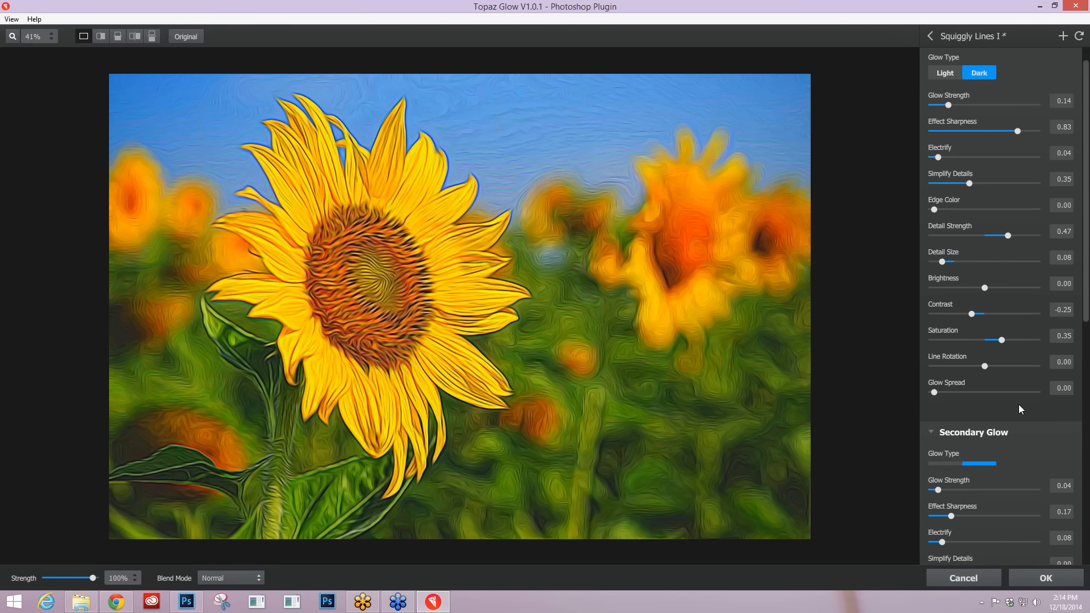
scroll(1019, 404, "down", 2)
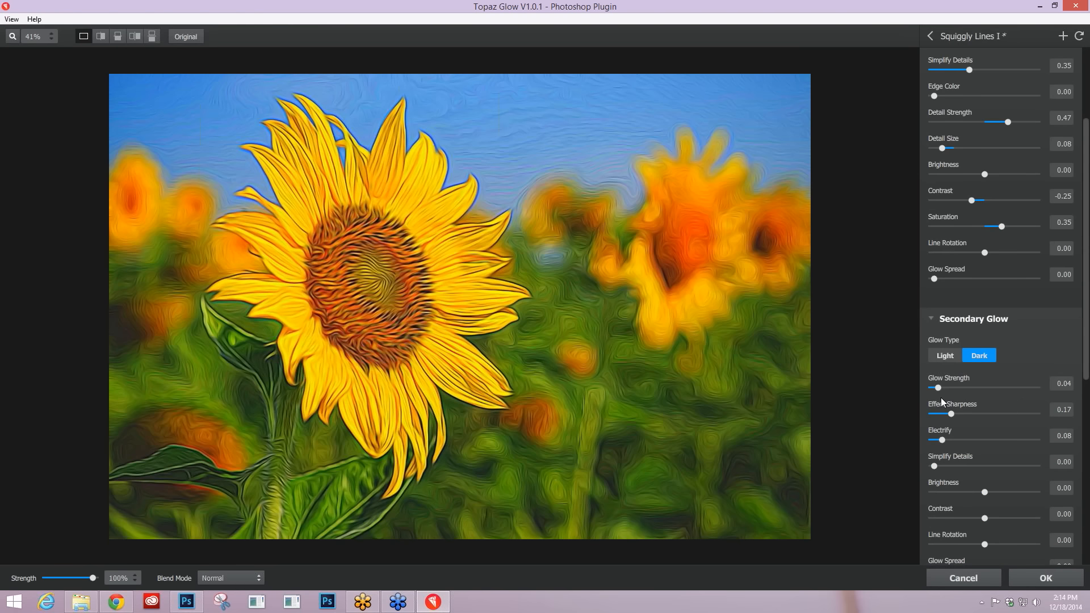
scroll(951, 336, "down", 1)
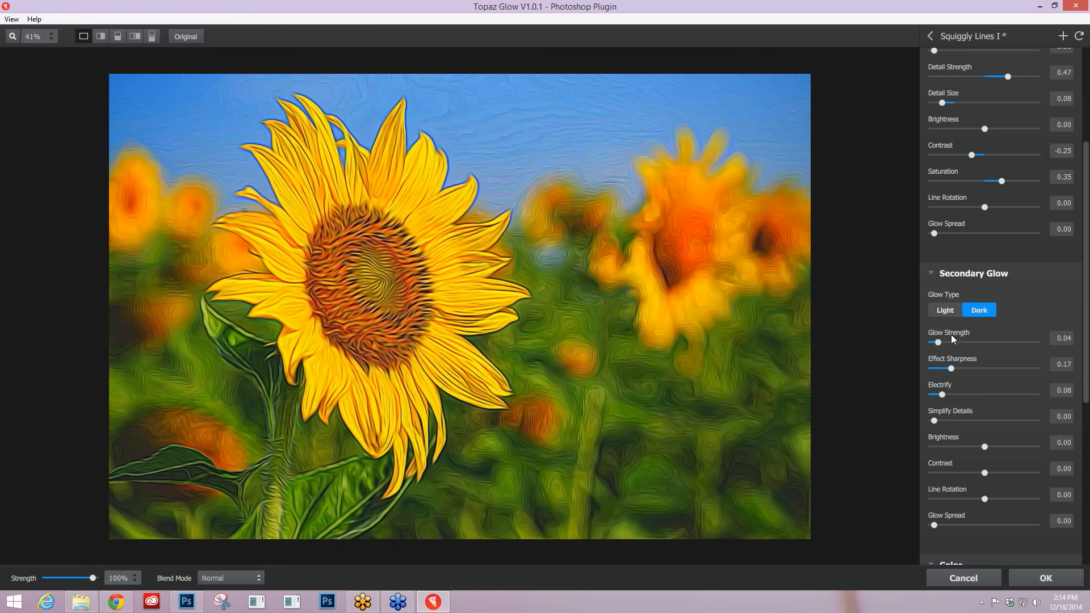
left_click_drag(935, 420, 956, 421)
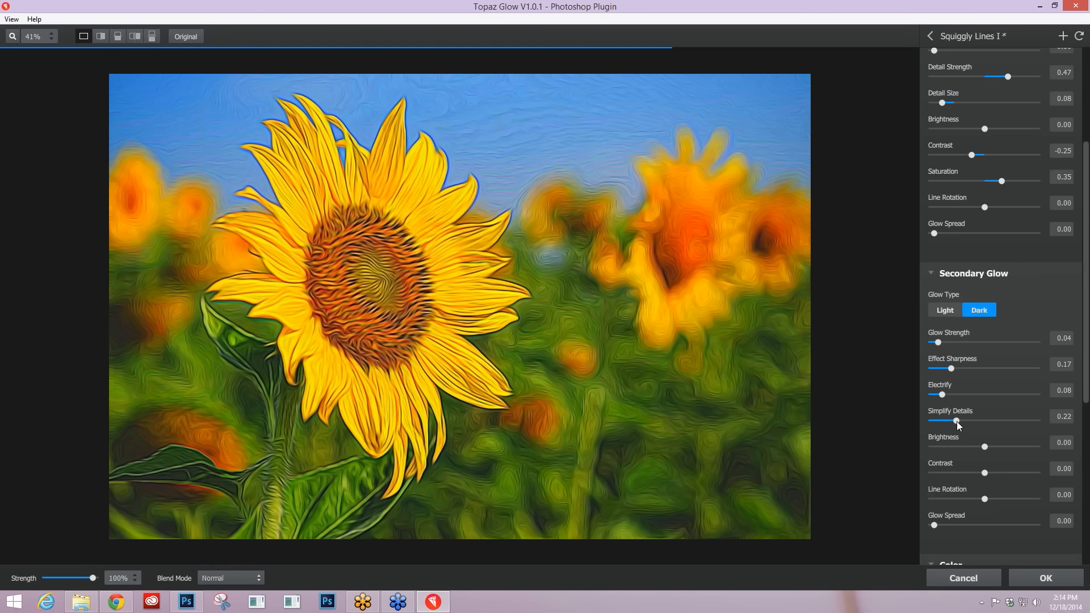
left_click_drag(956, 421, 952, 420)
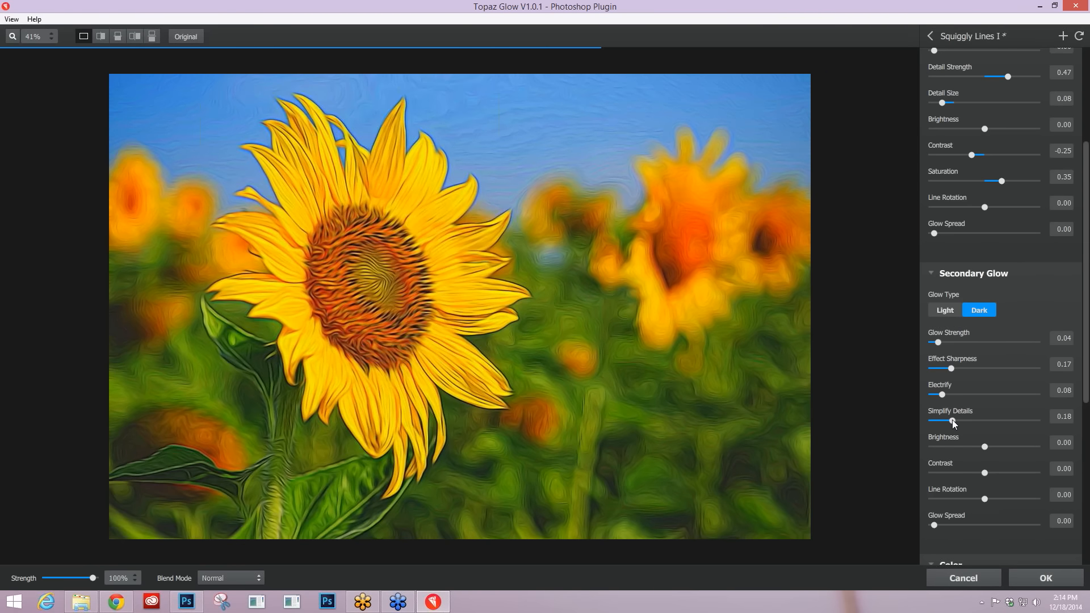
- Raise the Primary Glow's Contrast to -0.06
scroll(952, 420, "up", 1)
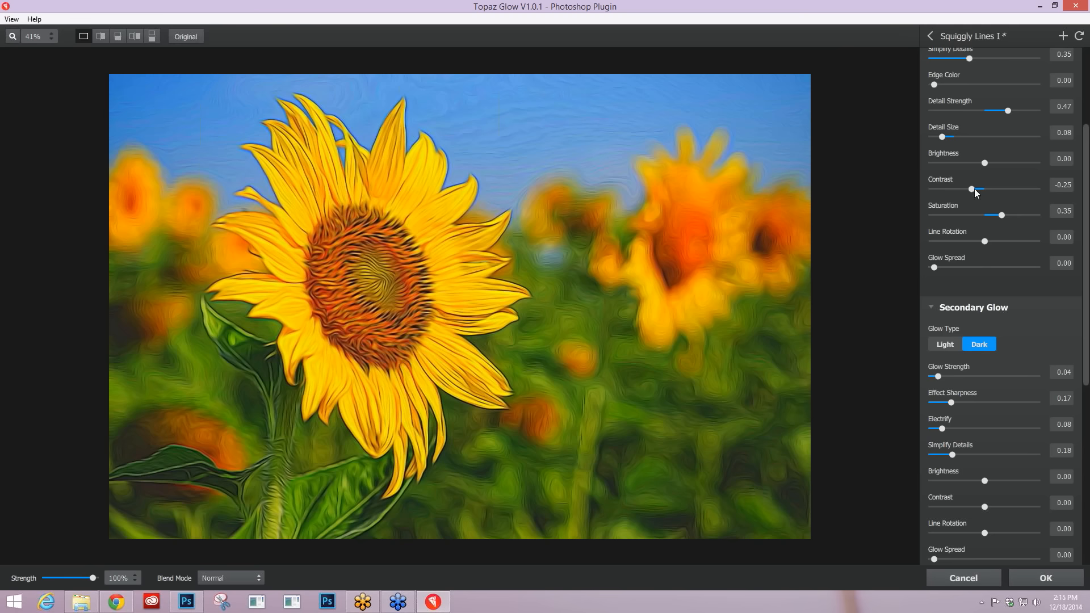
left_click_drag(975, 189, 977, 189)
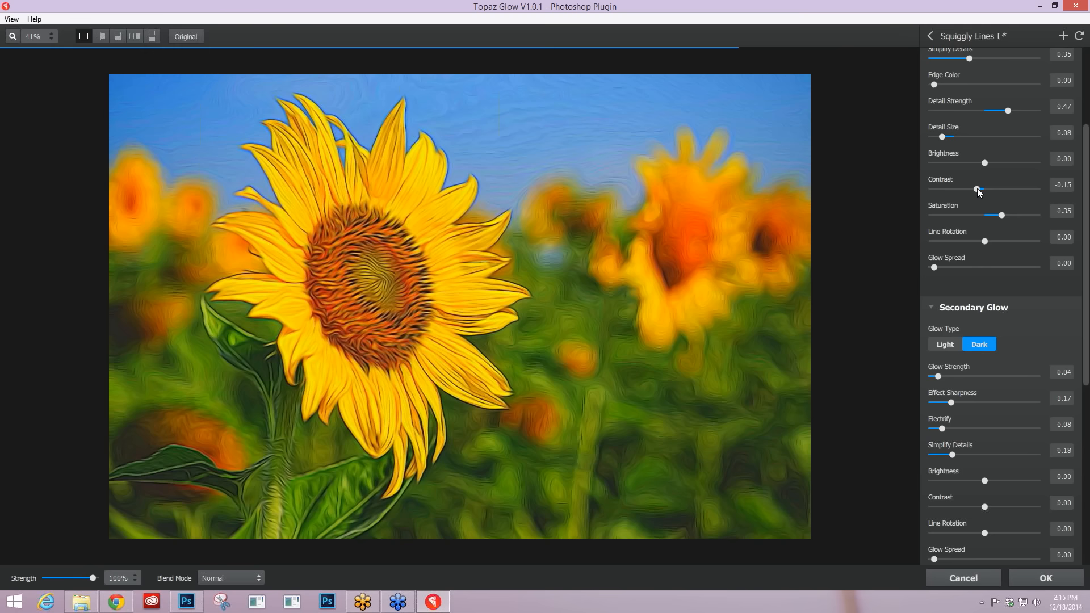
left_click_drag(976, 189, 981, 189)
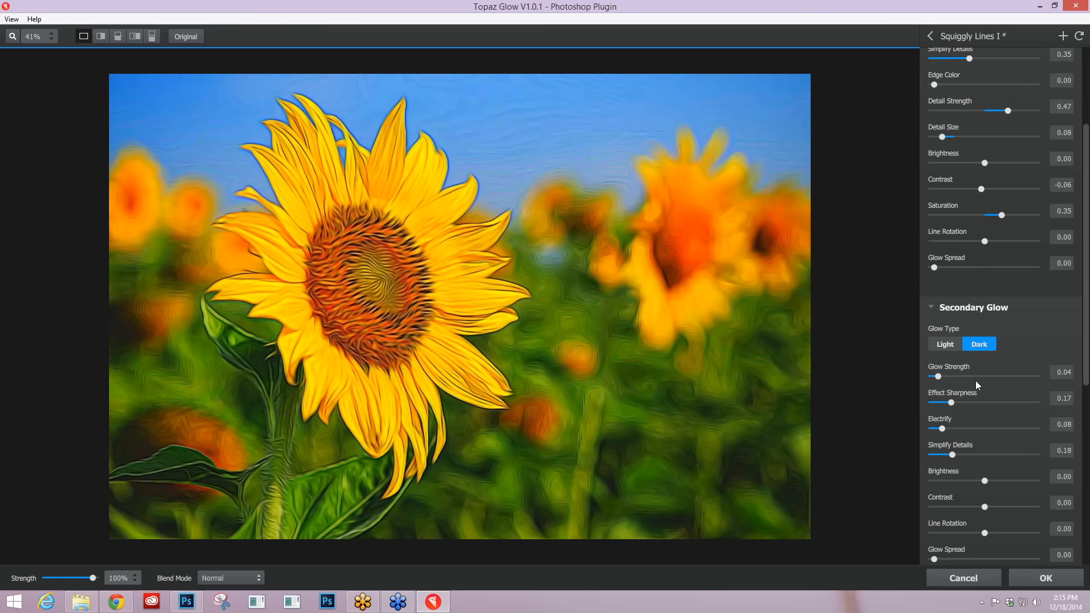
- Collapse the Color, Secondary Glow and Primary Glow settings so that only Finishing Touches stays expanded
scroll(975, 380, "down", 3)
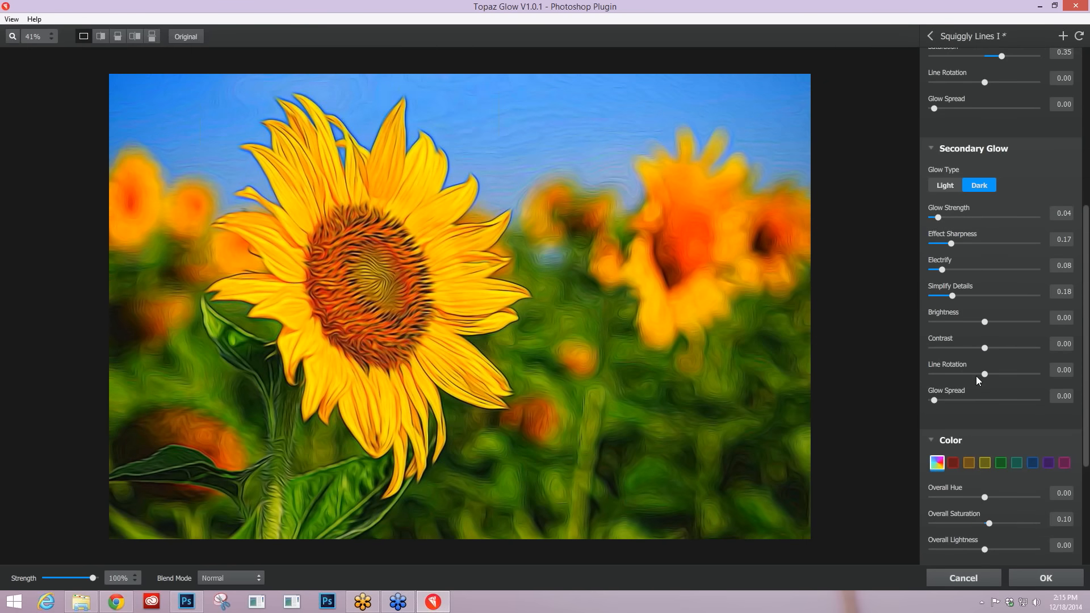
scroll(976, 376, "down", 3)
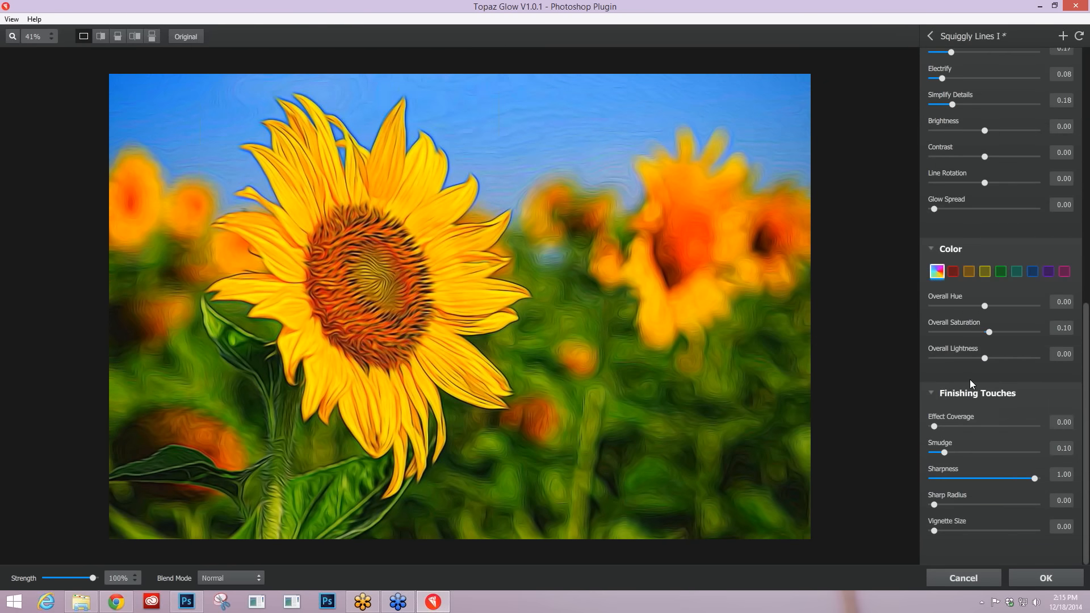
left_click(945, 248)
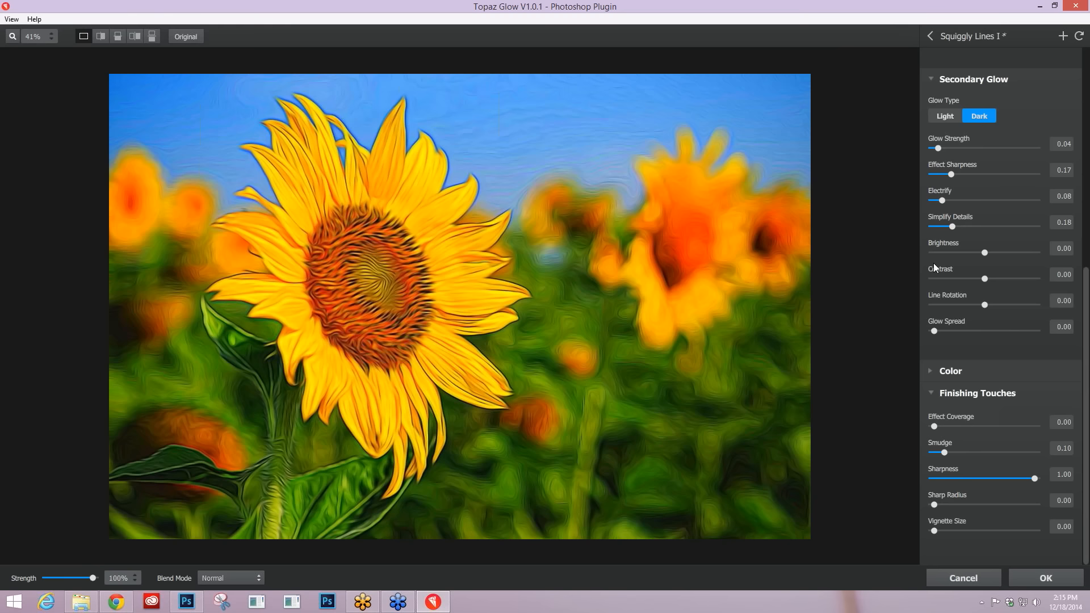
left_click(938, 80)
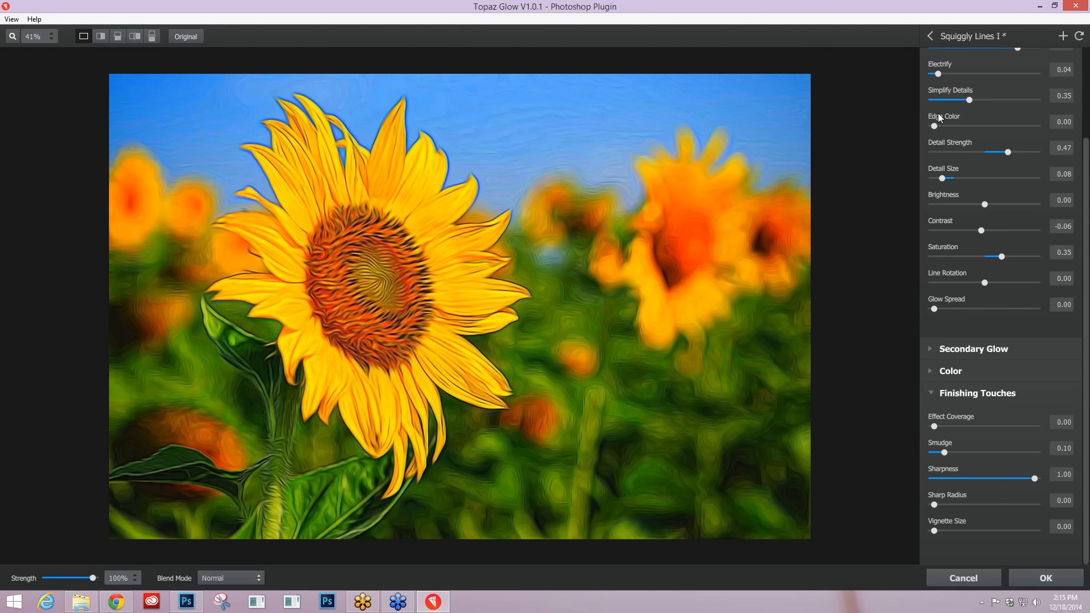
scroll(937, 107, "up", 2)
left_click(938, 63)
- Try lower and higher Smudge amounts in Finishing Touches and settle on 0.13
left_click_drag(944, 185, 941, 185)
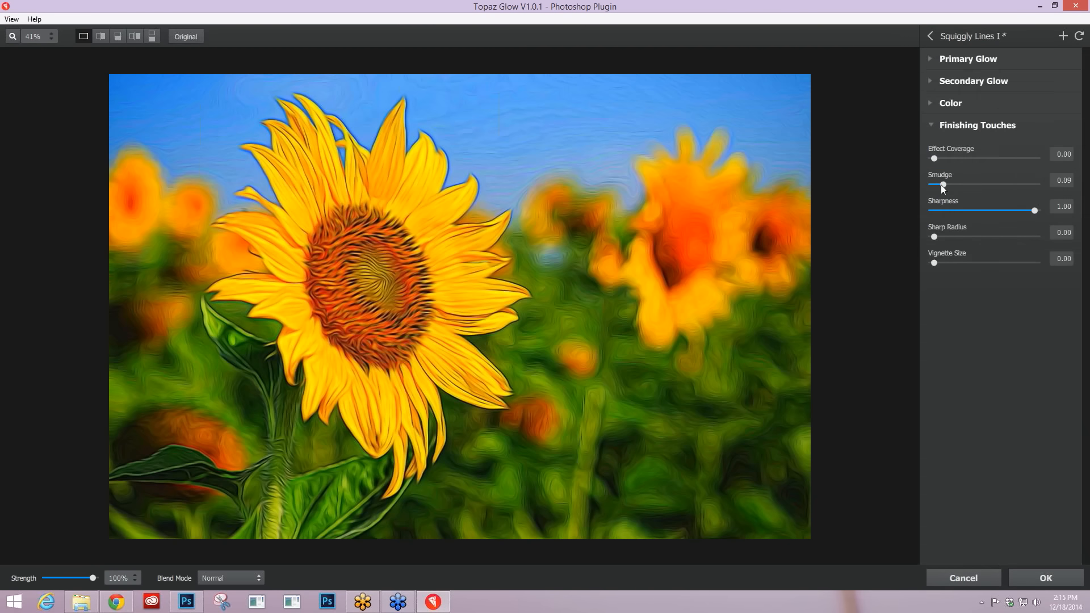
left_click_drag(941, 185, 894, 213)
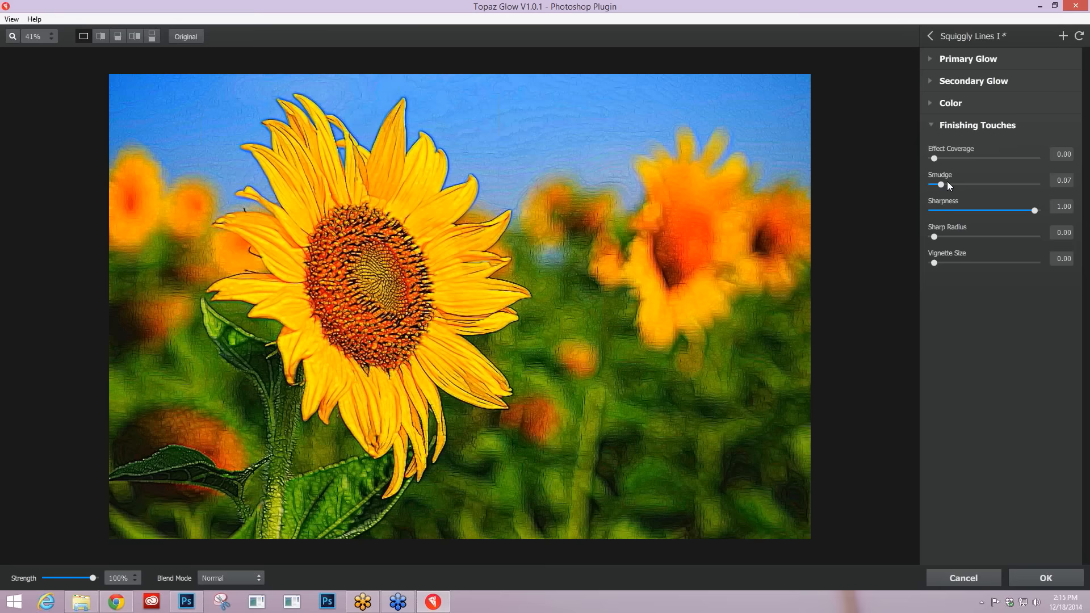
left_click_drag(947, 182, 955, 182)
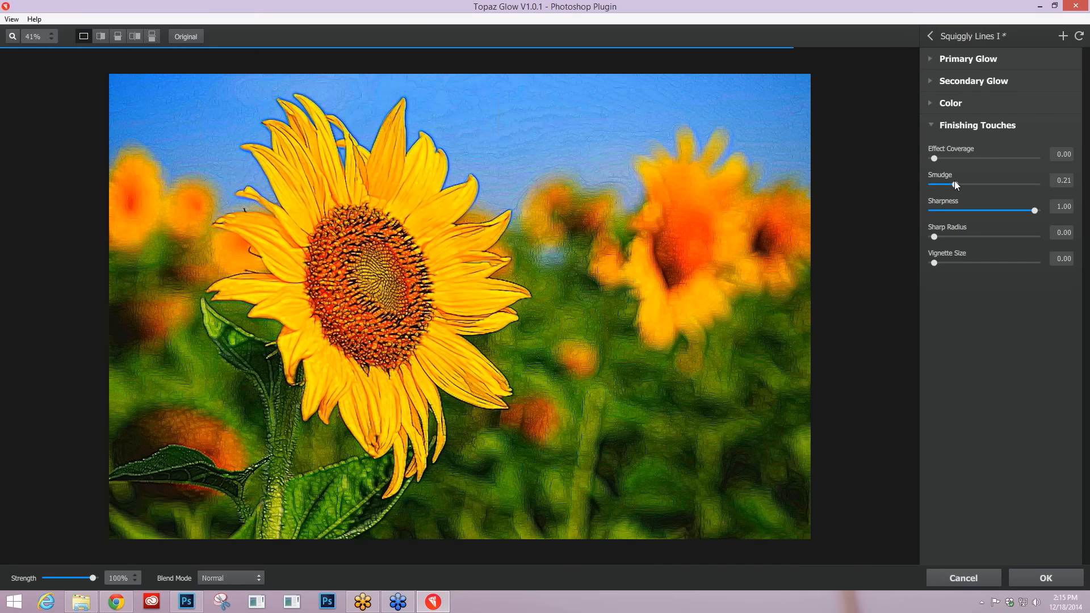
left_click_drag(954, 181, 946, 181)
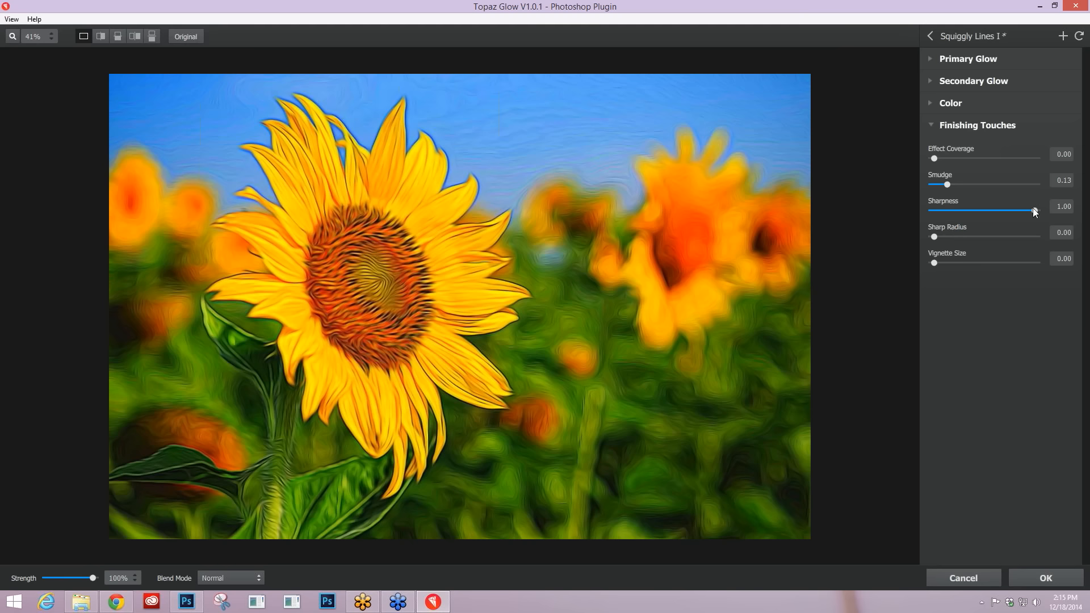
- Compare the image's background detail with the Finishing Touches Sharpness at 0.00 and back at 1.00
left_click_drag(1033, 210, 967, 207)
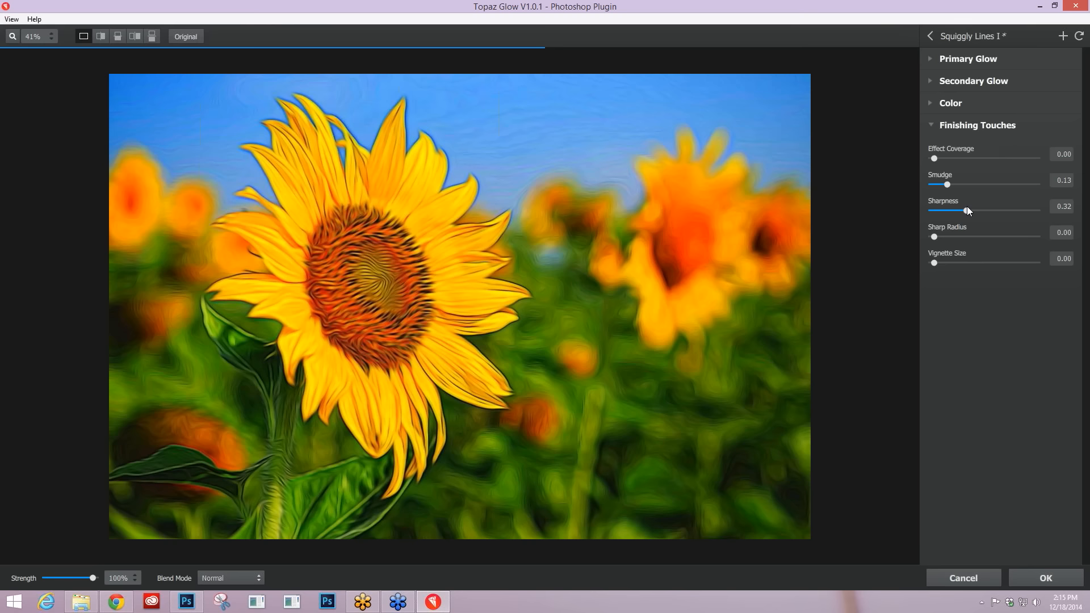
left_click_drag(967, 210, 771, 327)
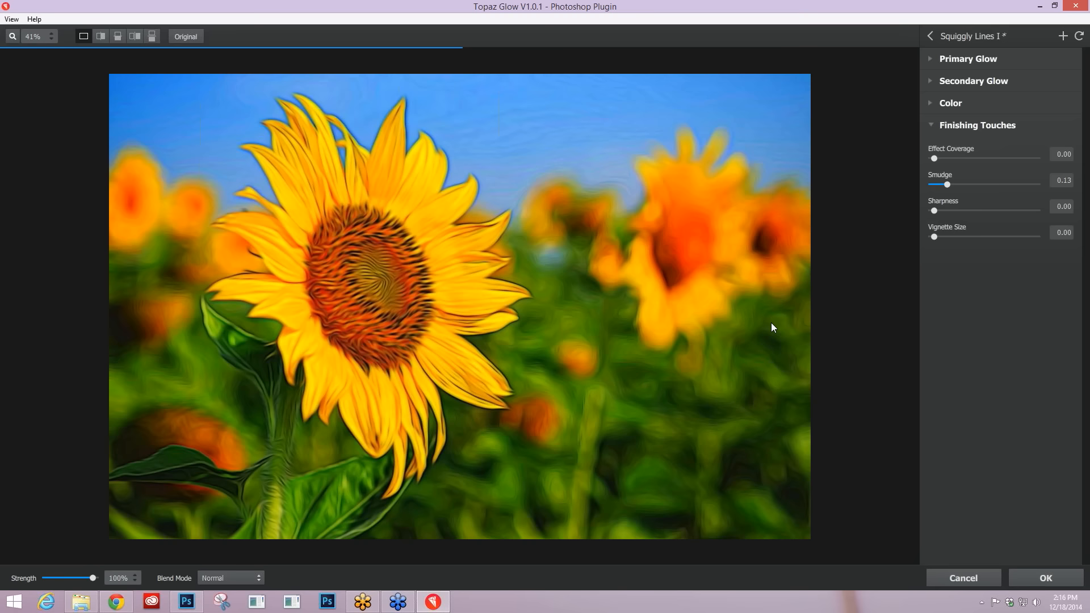
scroll(591, 454, "up", 1)
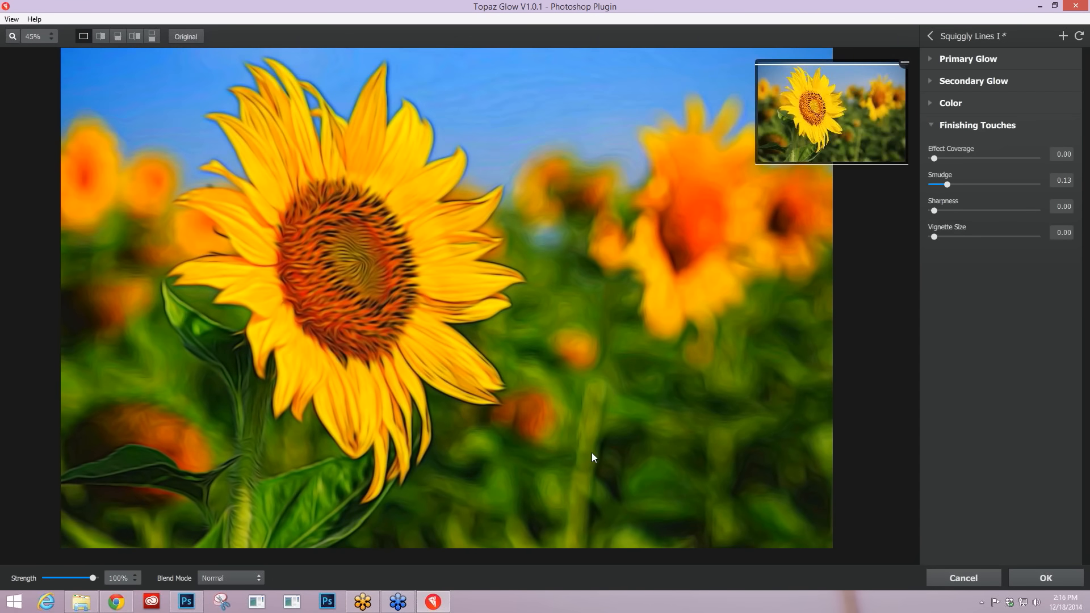
left_click(591, 451)
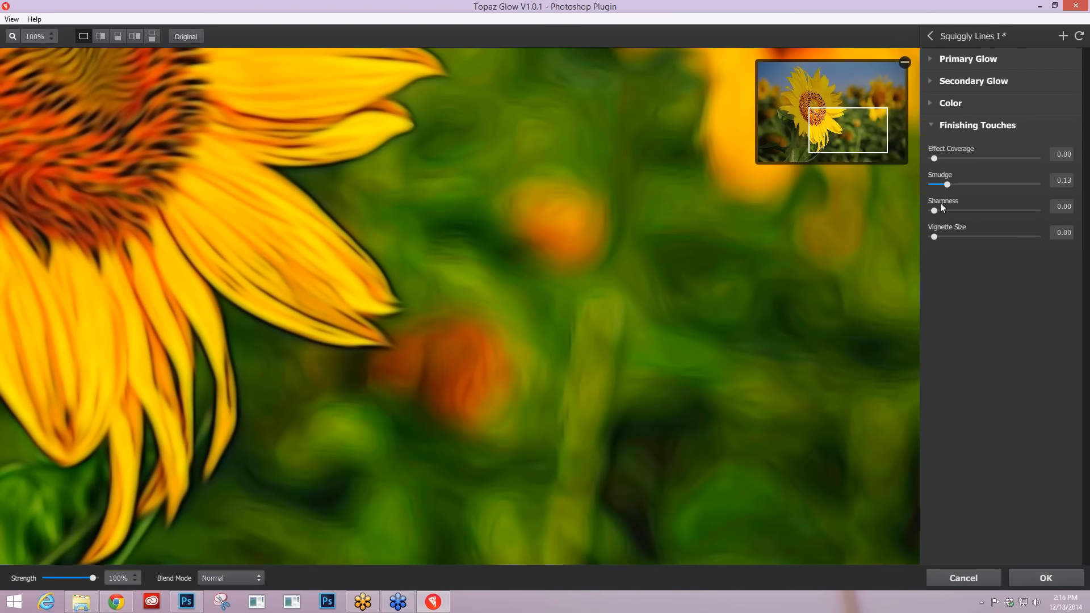
left_click_drag(941, 203, 1034, 210)
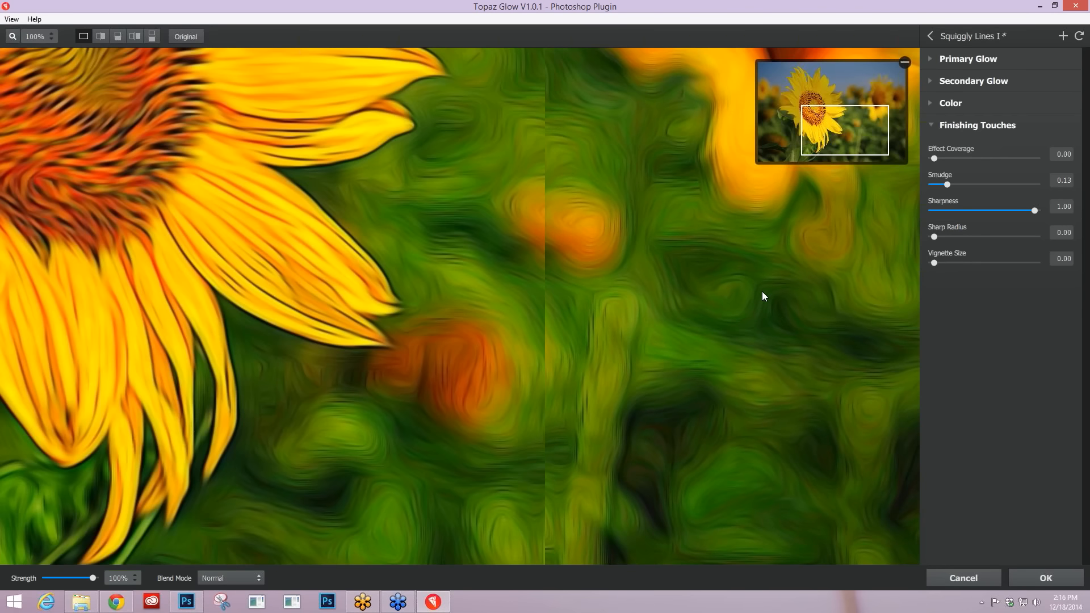
- Raise the Finishing Touches Sharp Radius to 0.19
scroll(762, 291, "down", 3)
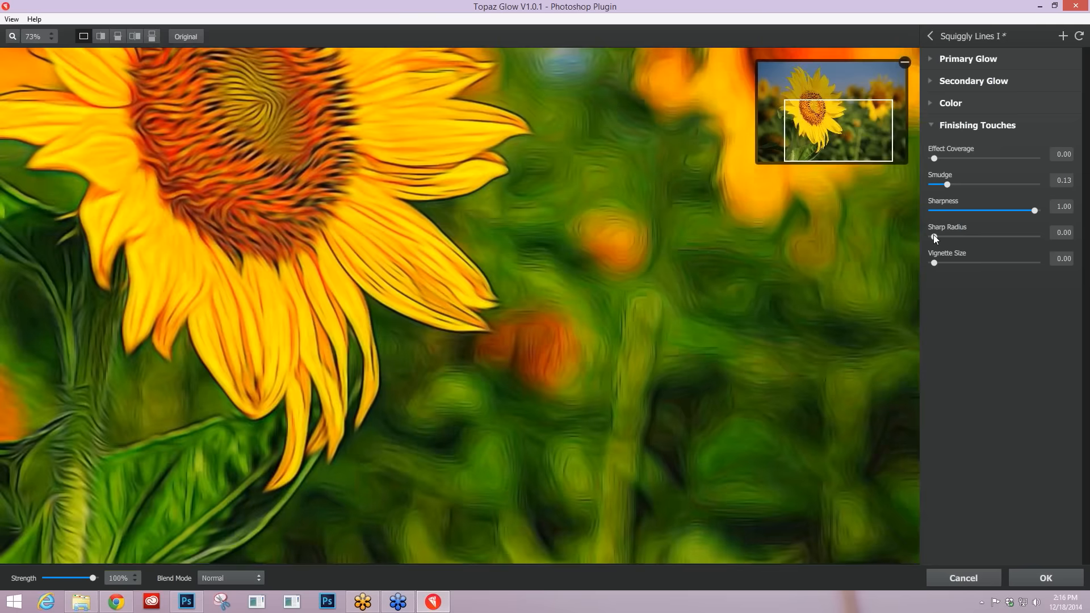
left_click_drag(933, 234, 941, 233)
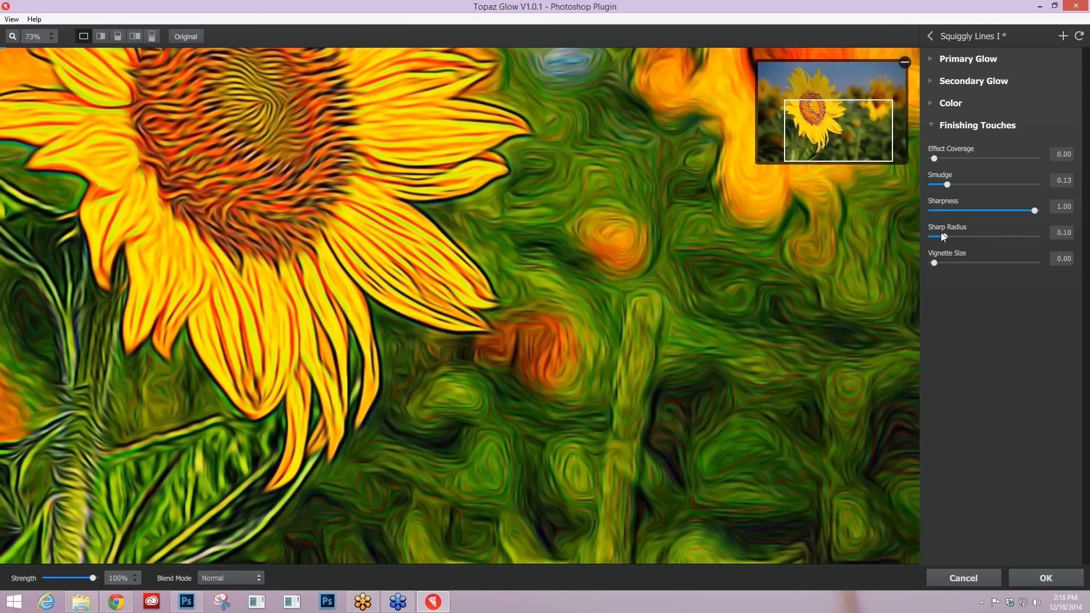
left_click(941, 234)
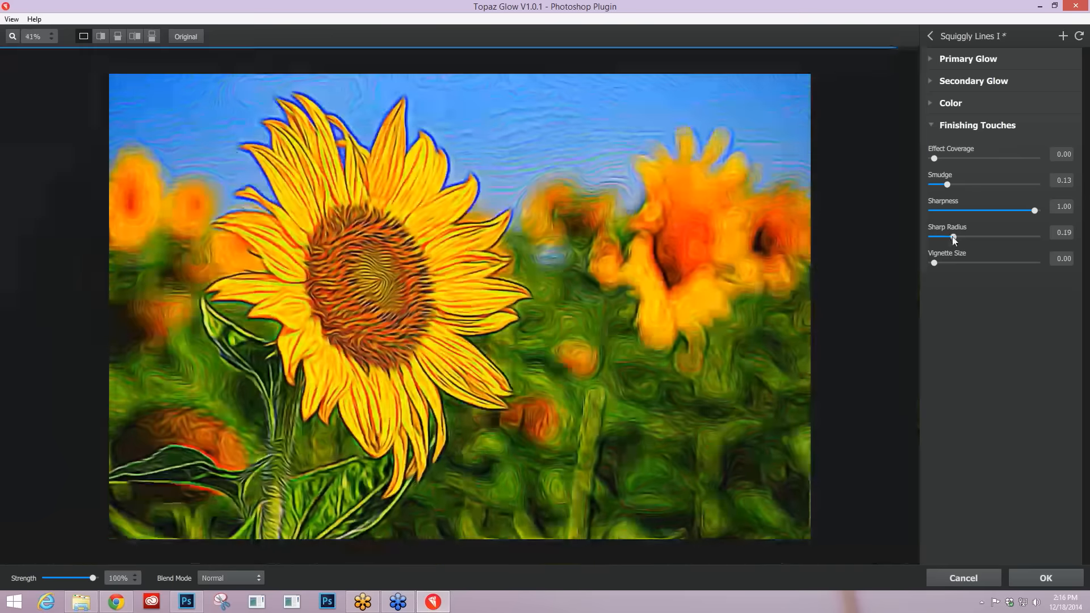